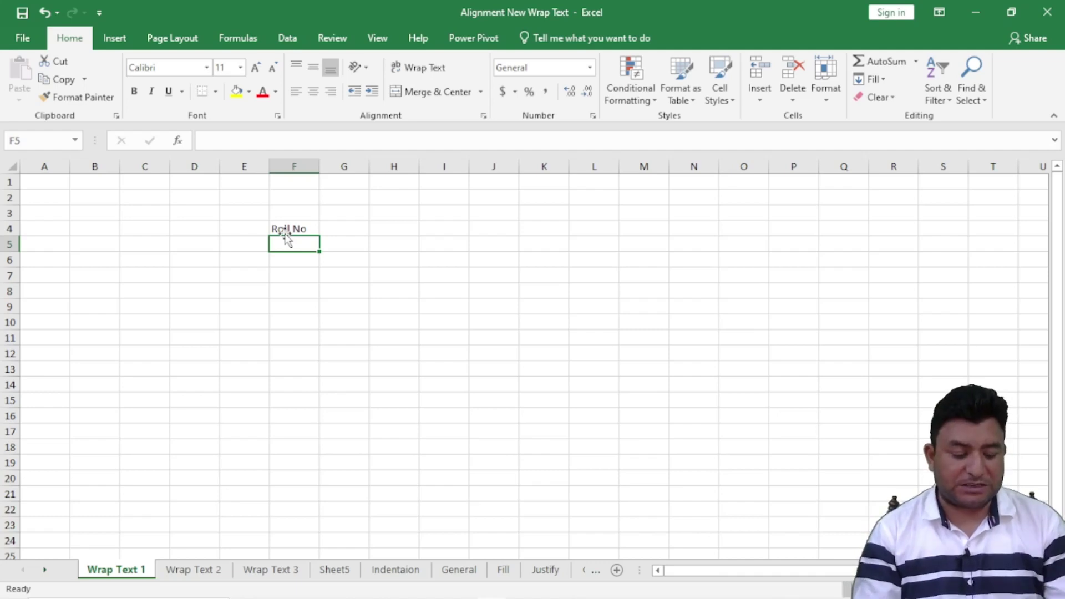
# - Enter the text "Warpping is an important feature of Ms Excel" in cell F5
pyautogui.write('Warpp')
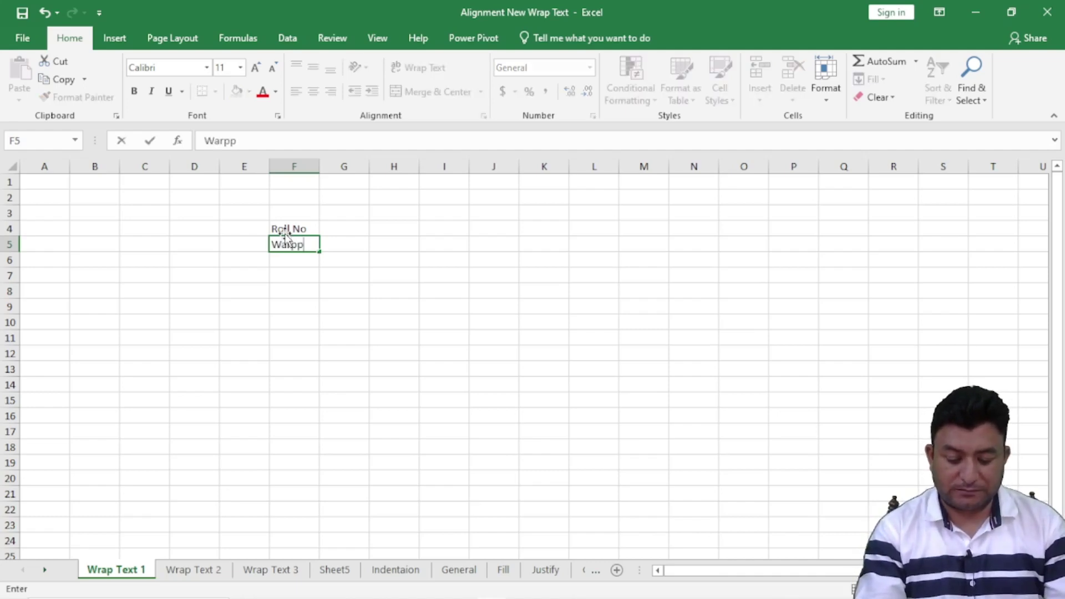
pyautogui.write('ing is an')
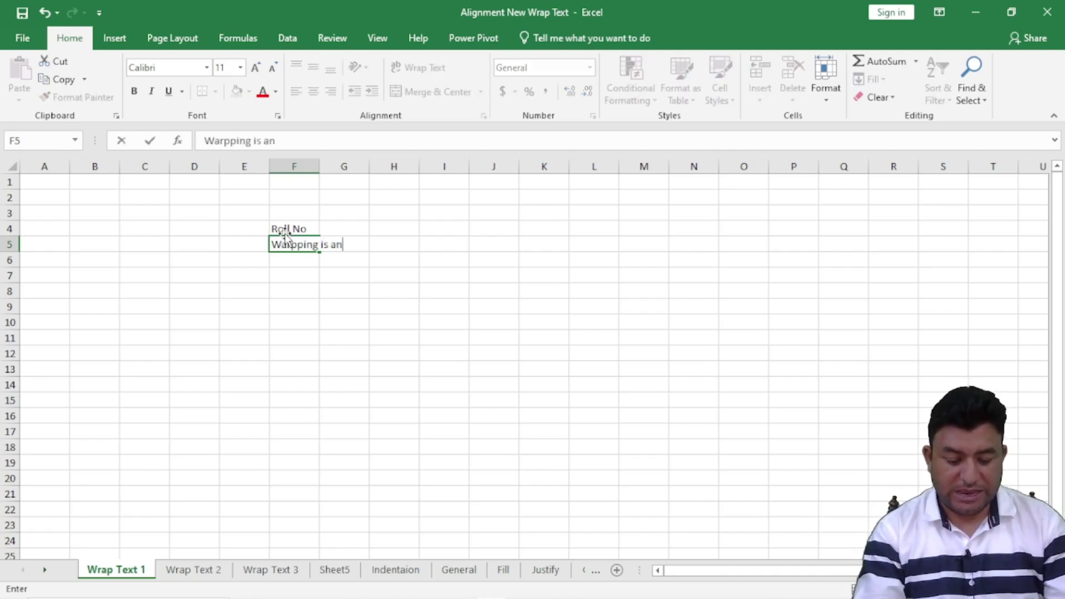
pyautogui.write(' importan')
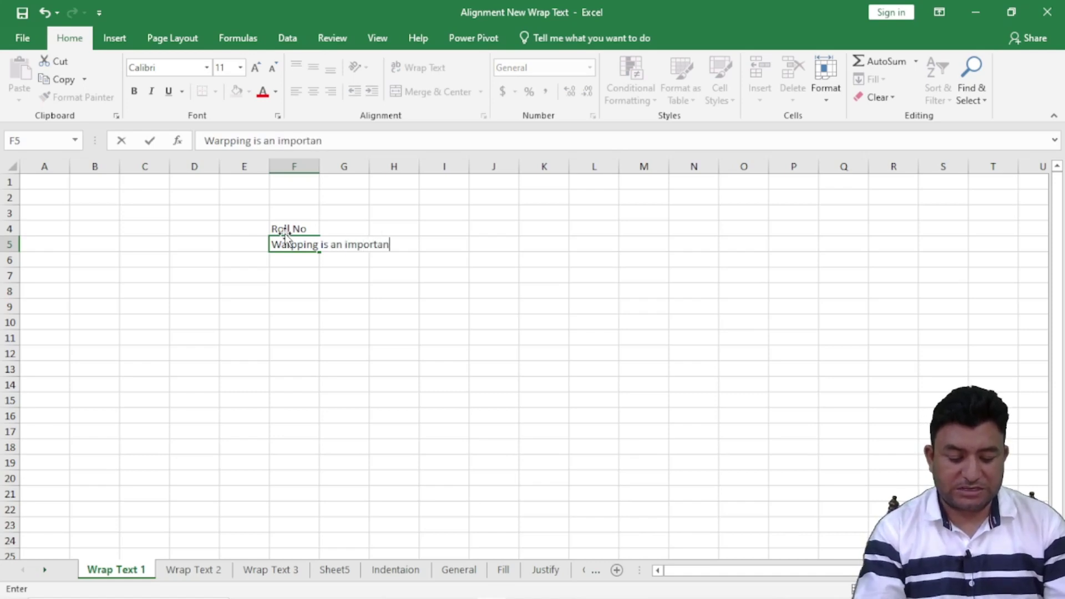
pyautogui.write('t feat')
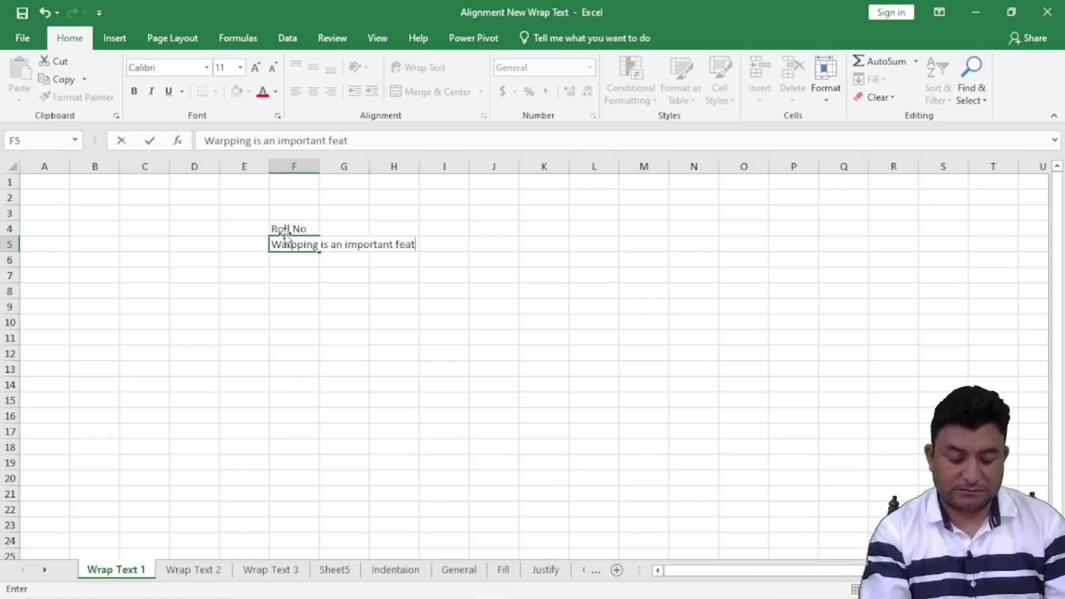
pyautogui.write('ure of ')
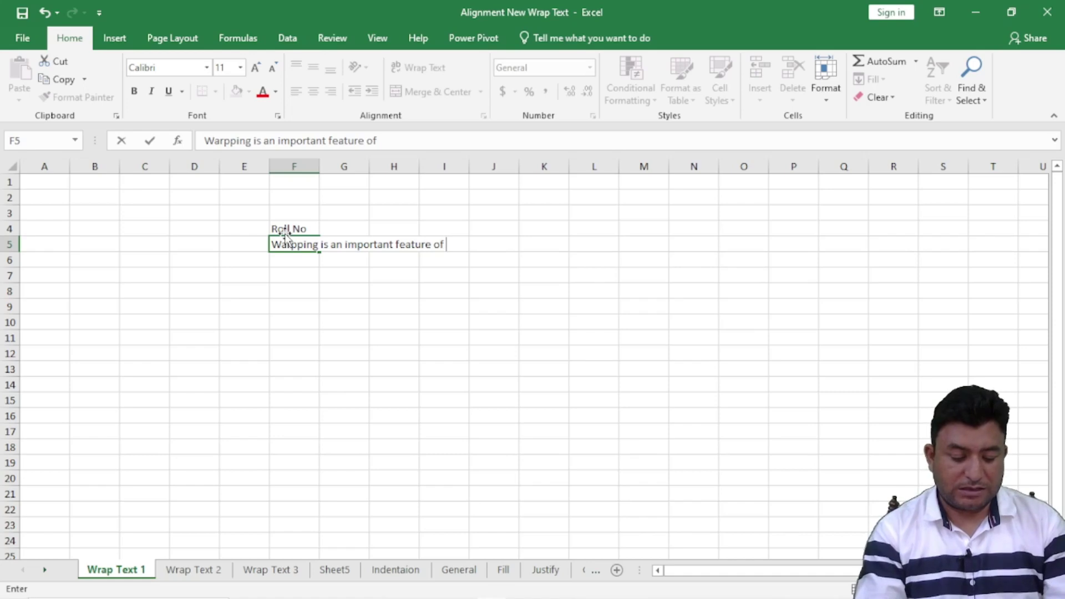
pyautogui.write('Ms Excel')
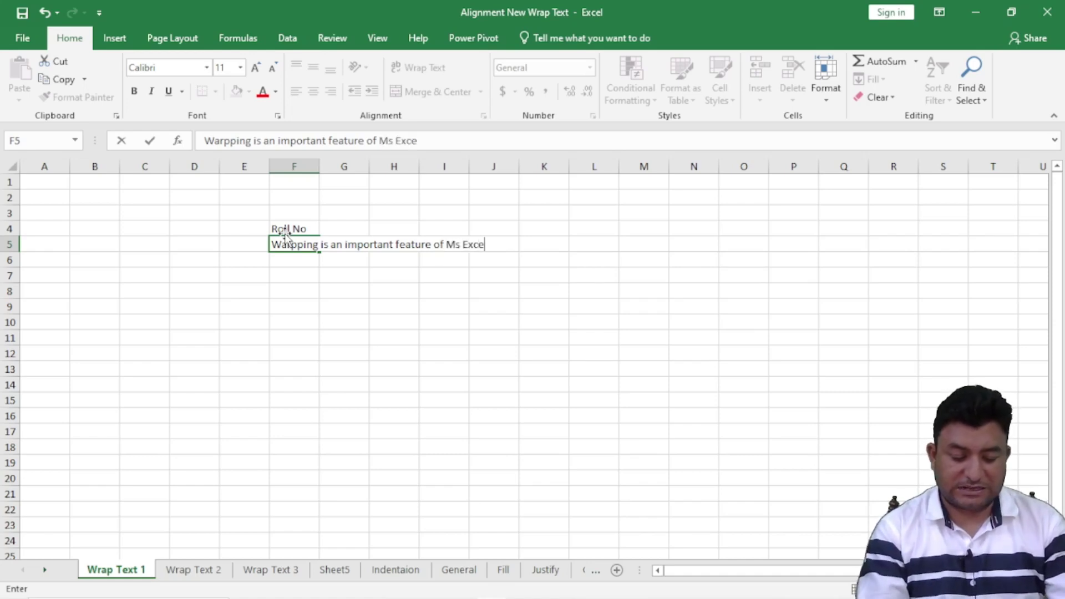
pyautogui.press('Return')
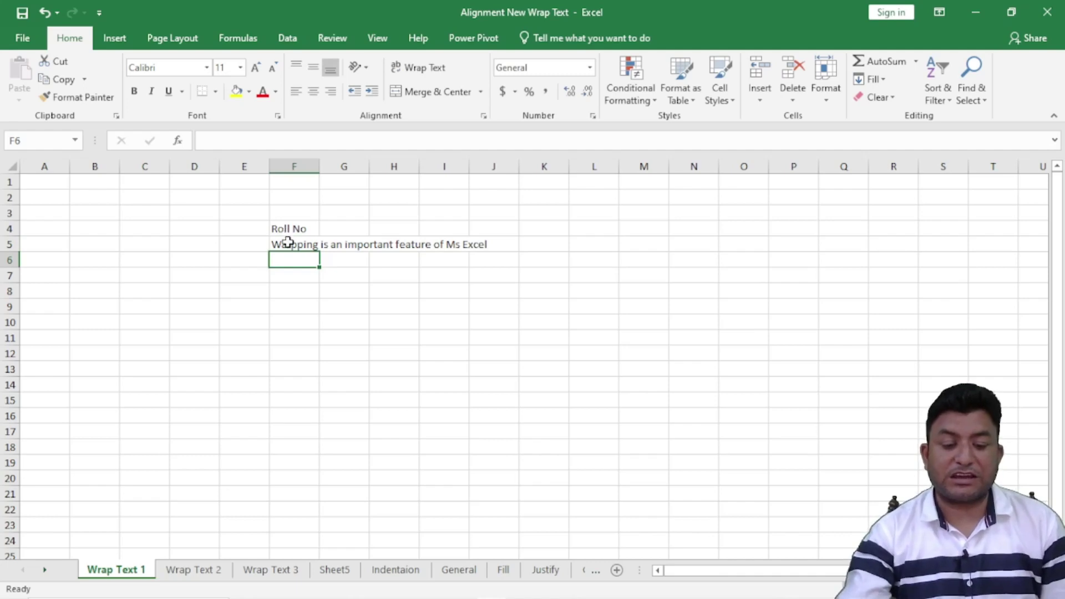
# - Check which cell holds the long sentence by comparing the contents of F5 with cells G5 and H5
pyautogui.click(291, 244)
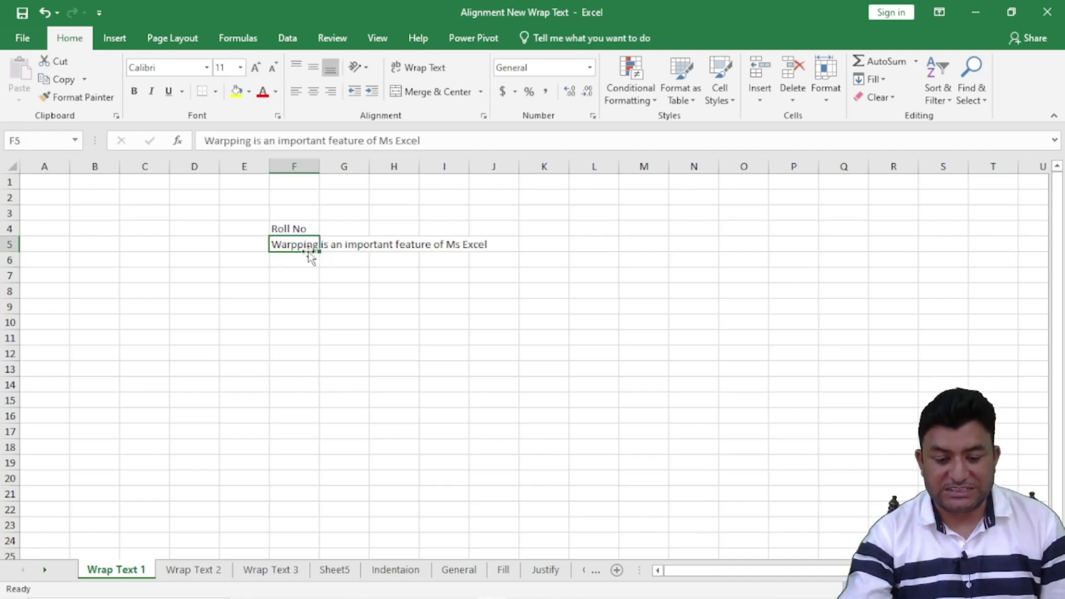
pyautogui.moveTo(325, 242); pyautogui.dragTo(500, 250)
pyautogui.click(386, 291)
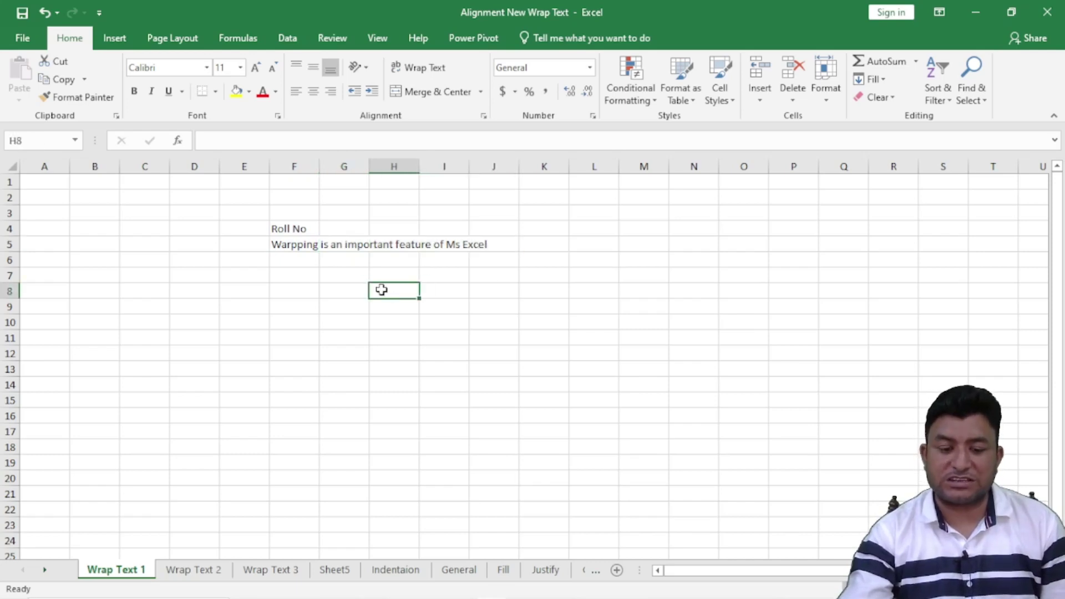
pyautogui.click(346, 244)
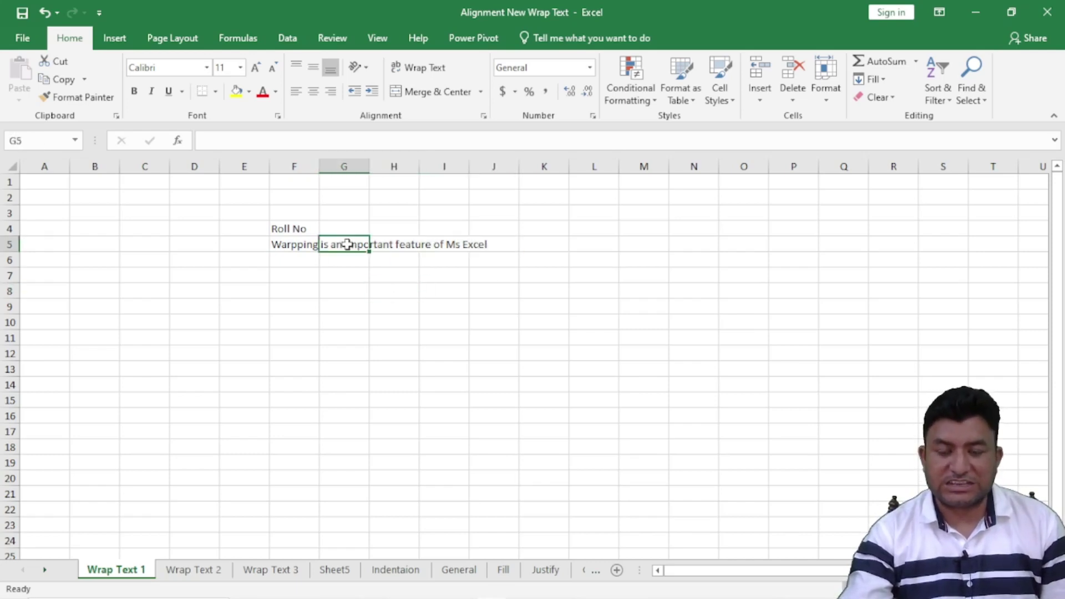
pyautogui.click(393, 245)
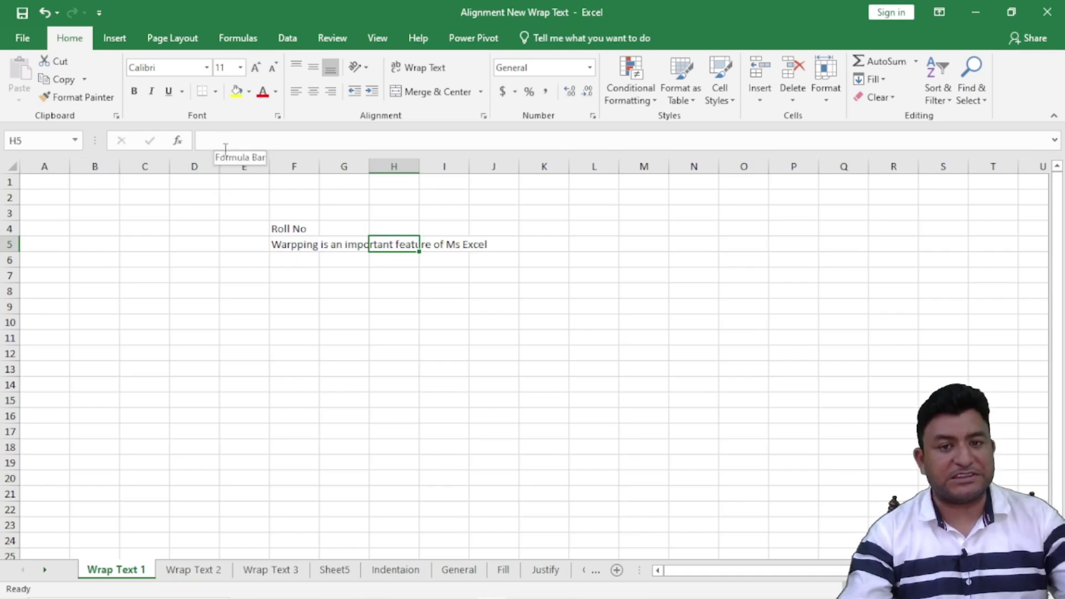
pyautogui.click(303, 242)
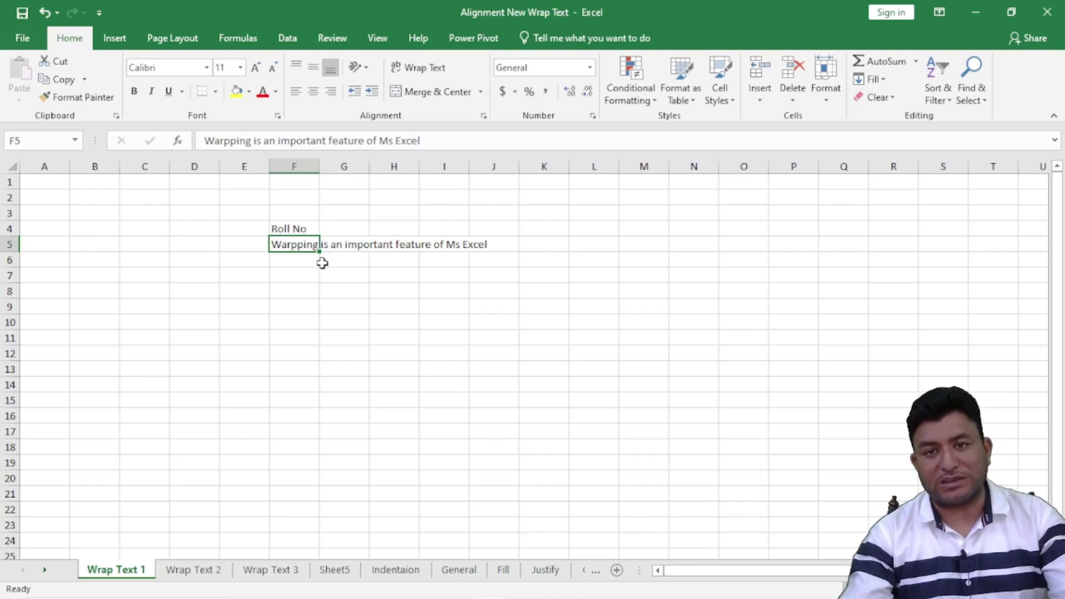
pyautogui.click(325, 245)
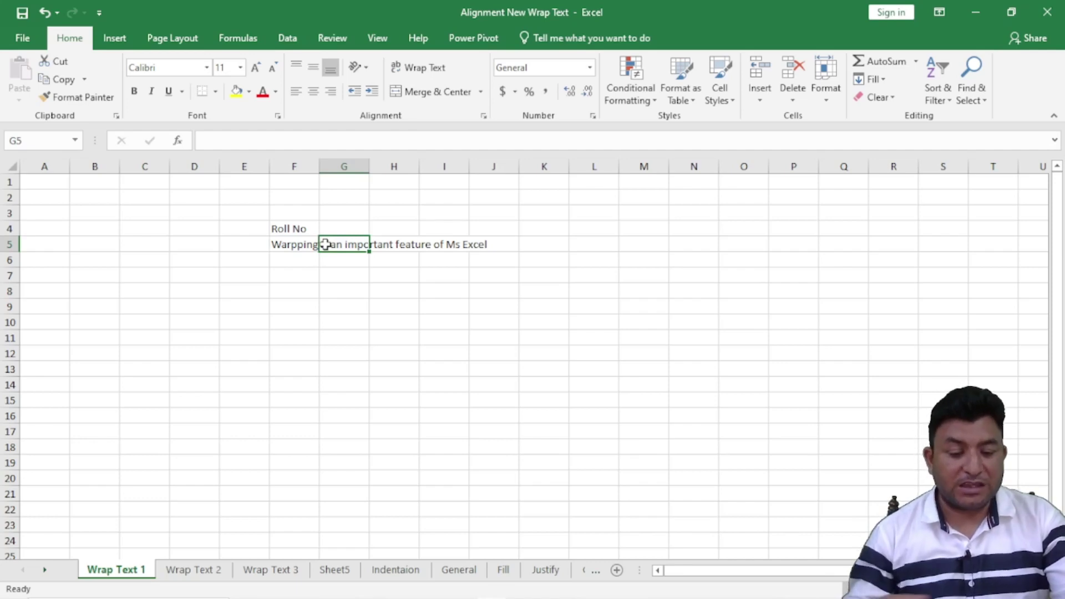
# - Try autofitting column F to the long sentence, including once more after narrowing the column
pyautogui.doubleClick(319, 167)
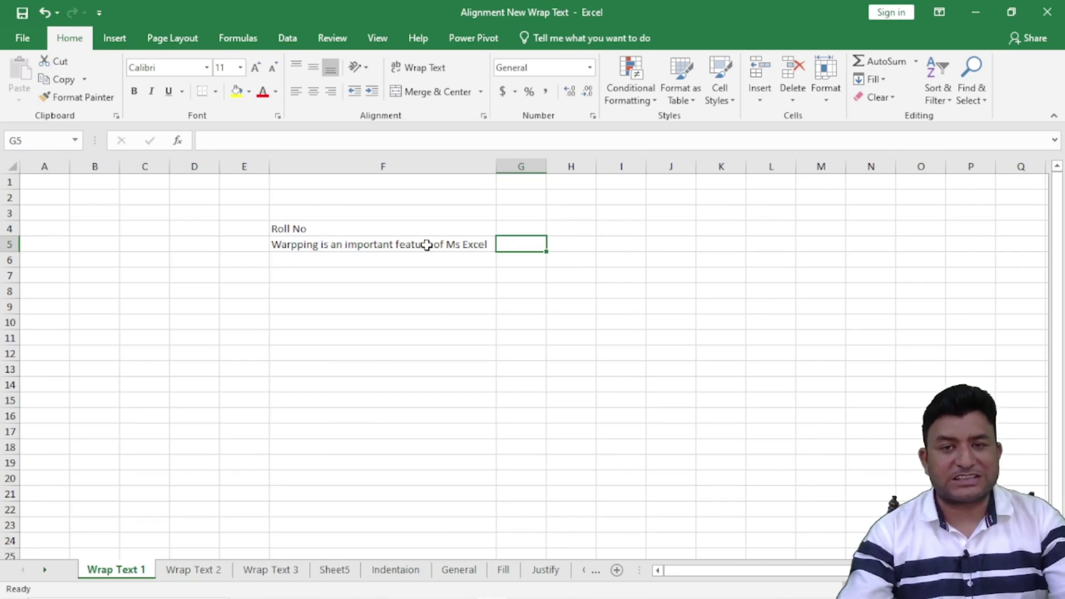
pyautogui.moveTo(499, 166); pyautogui.dragTo(353, 169)
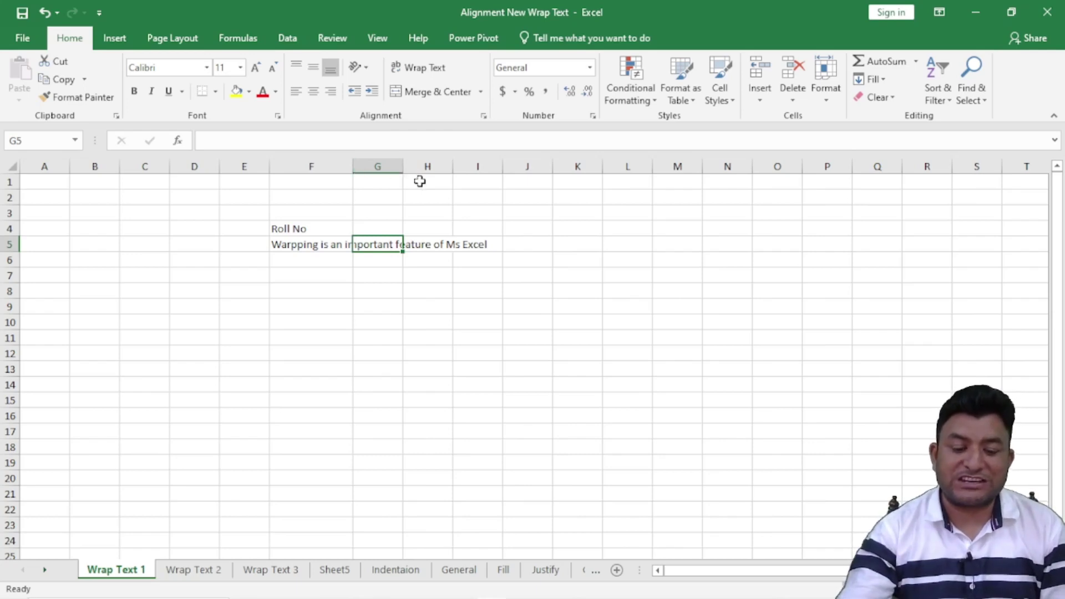
pyautogui.doubleClick(353, 167)
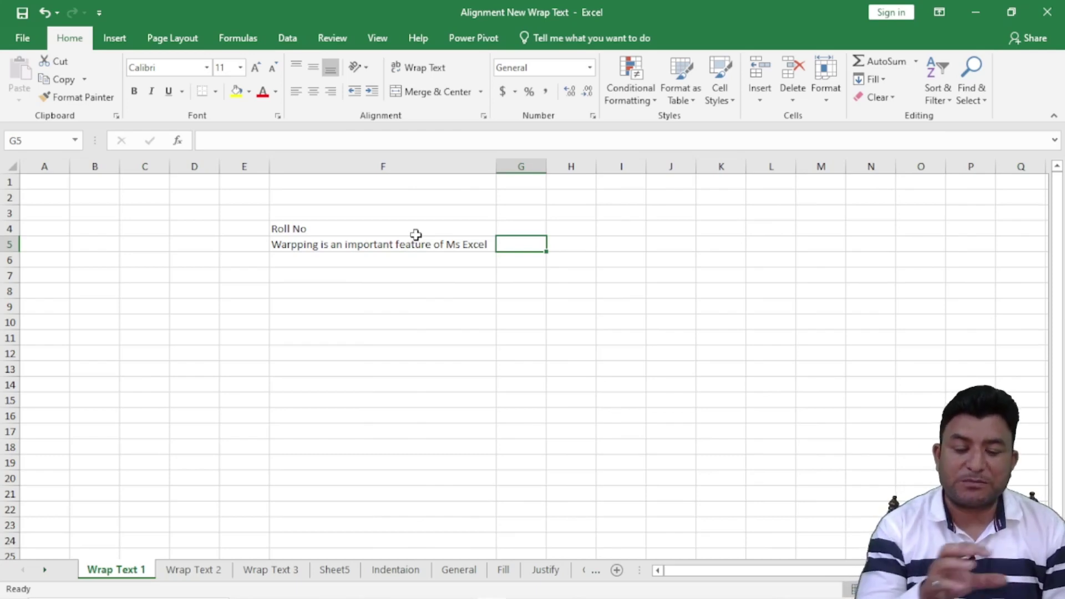
# - Try widening columns G and H, and undo the resizing back to the narrower column F
pyautogui.moveTo(546, 166); pyautogui.dragTo(661, 172)
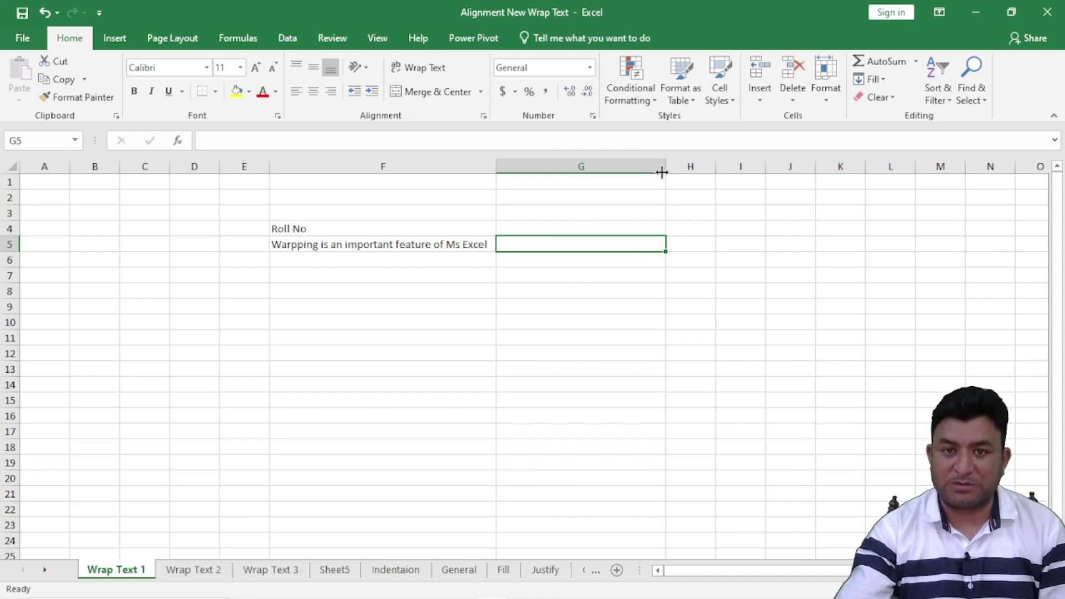
pyautogui.moveTo(715, 167); pyautogui.dragTo(802, 166)
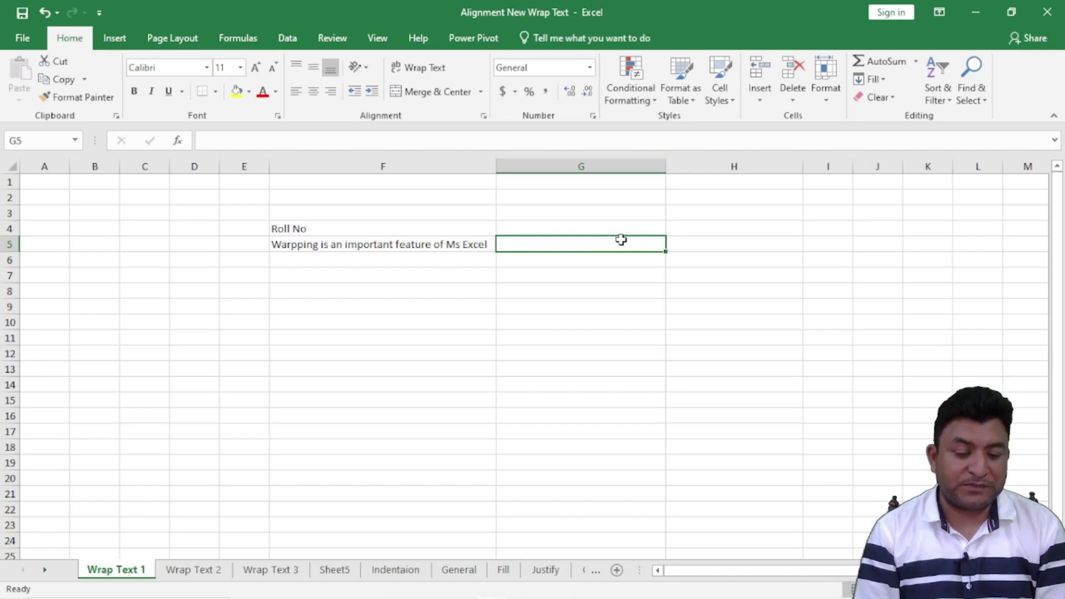
pyautogui.hotkey('ctrl', 'z')
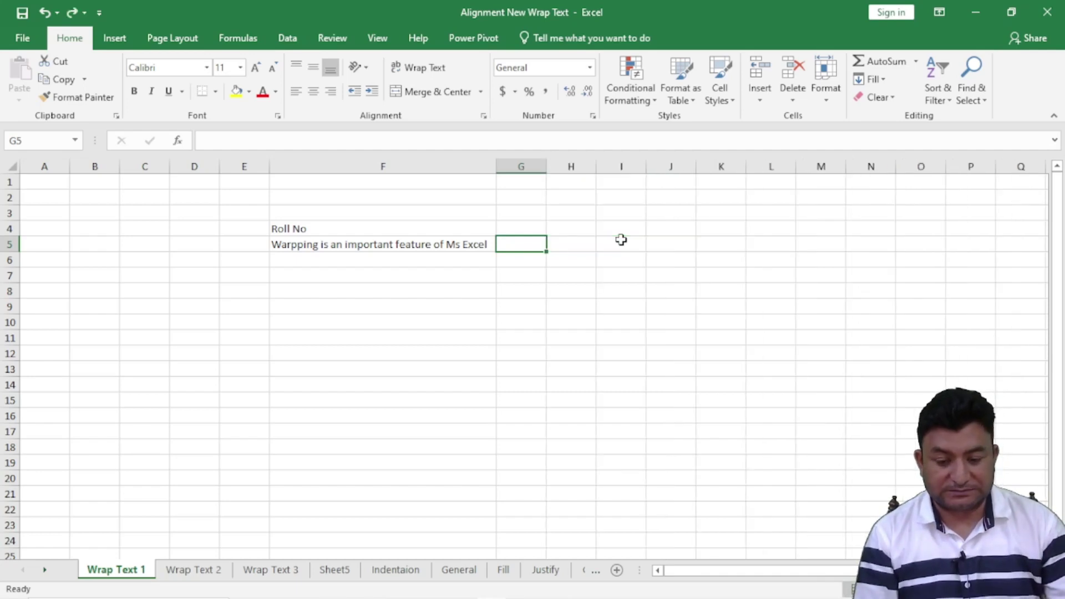
pyautogui.hotkey('ctrl', 'z')
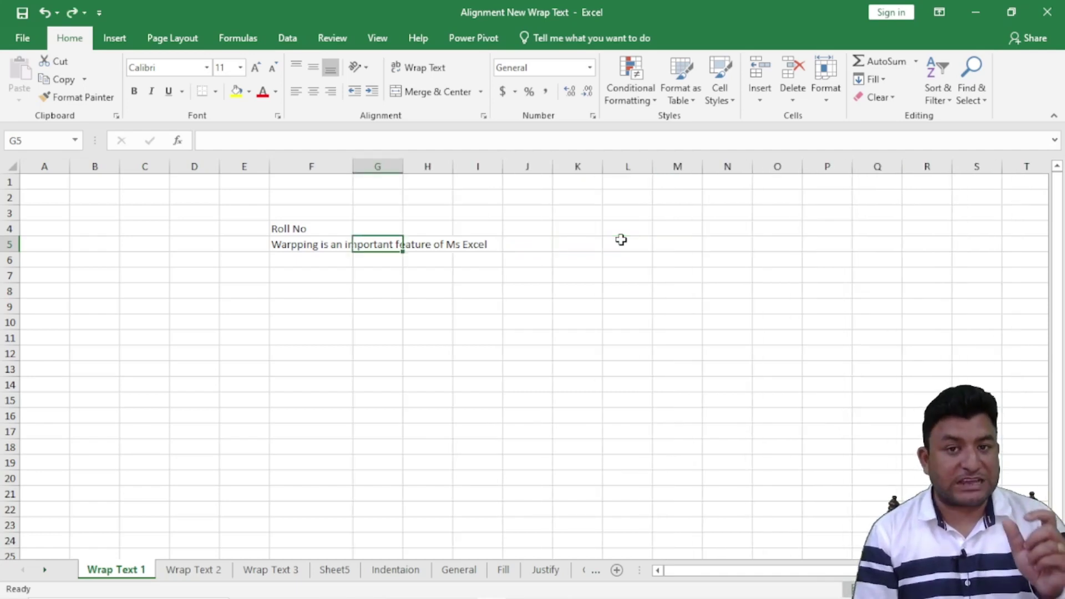
# - Widen column F slightly and compare the contents of cells F5 and G5
pyautogui.click(327, 244)
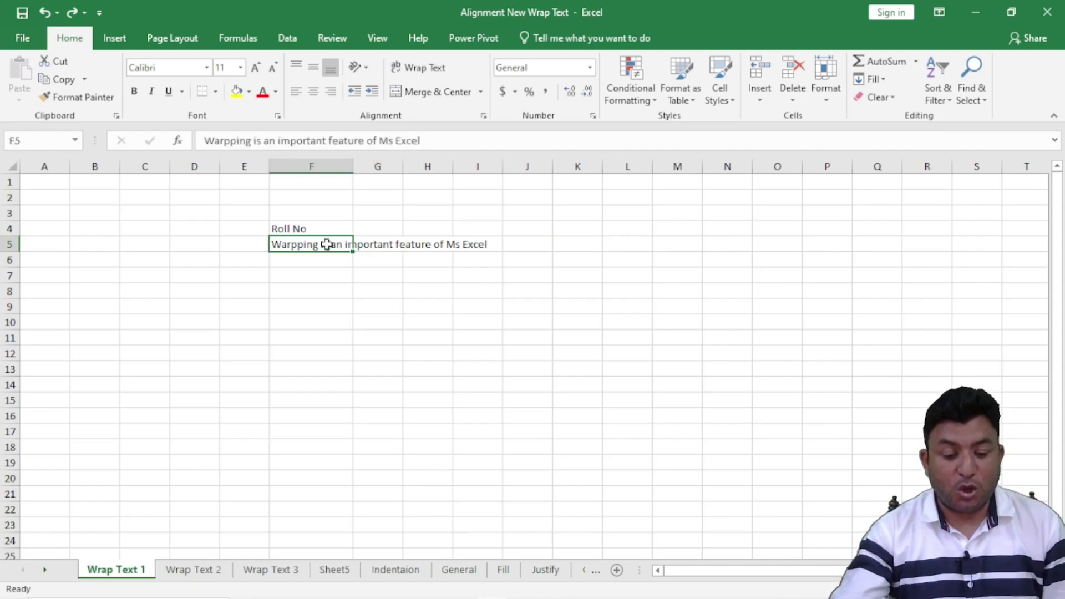
pyautogui.hotkey('ctrl', 'y')
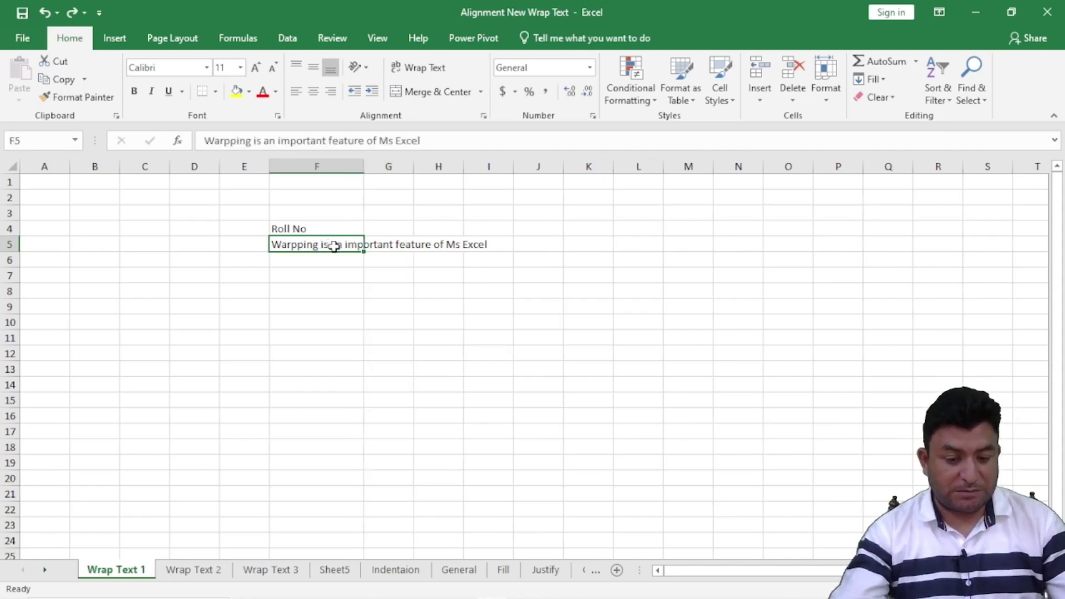
pyautogui.click(382, 245)
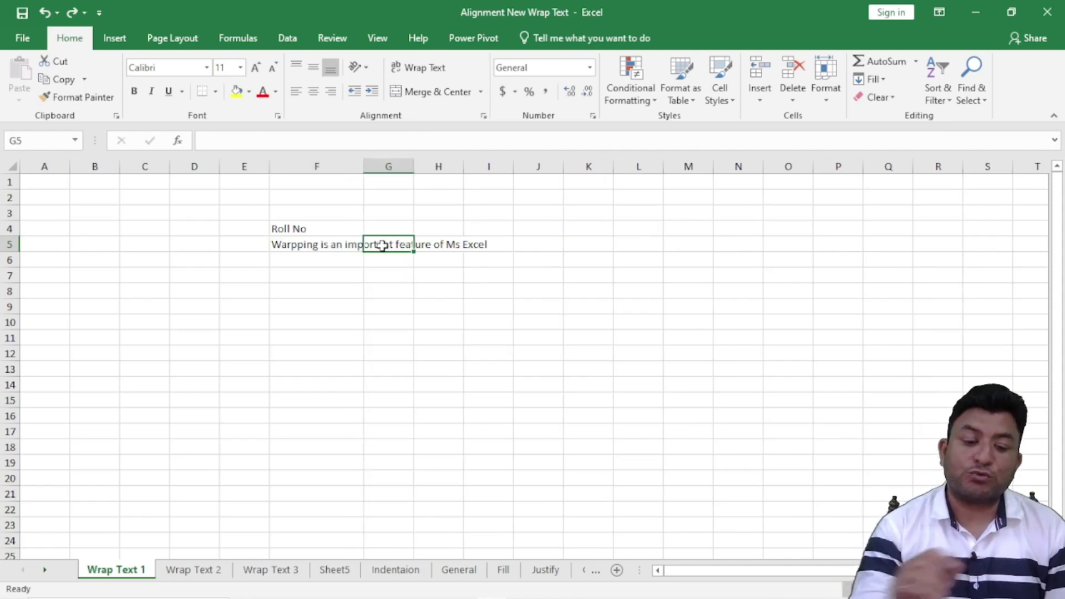
pyautogui.click(317, 245)
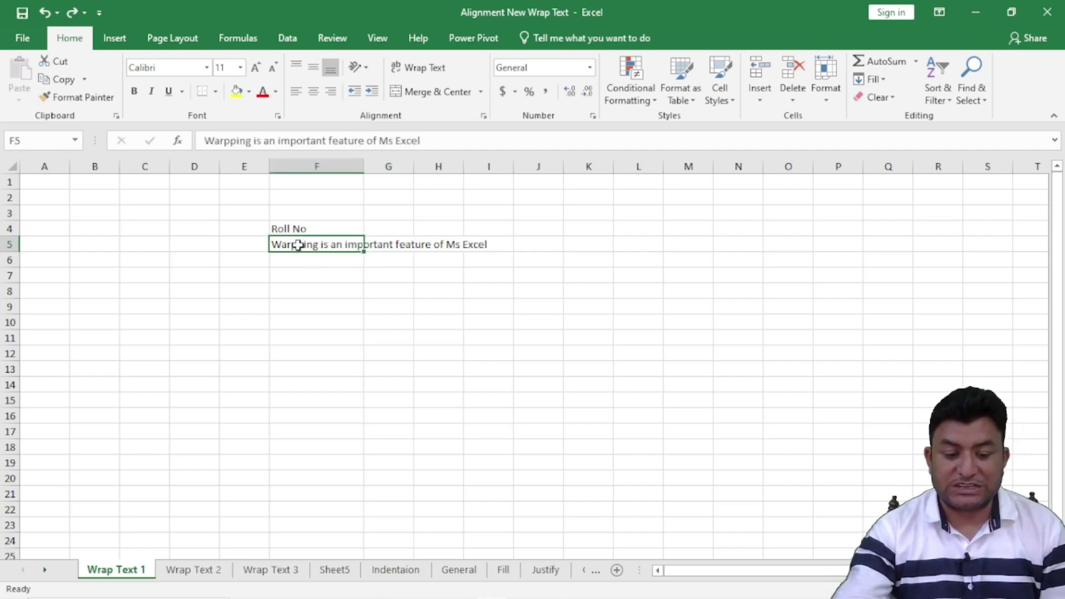
# - Enter "Abc" in cell G5 and check how it affects the display of the long sentence in F5
pyautogui.click(406, 248)
pyautogui.write('Ab')
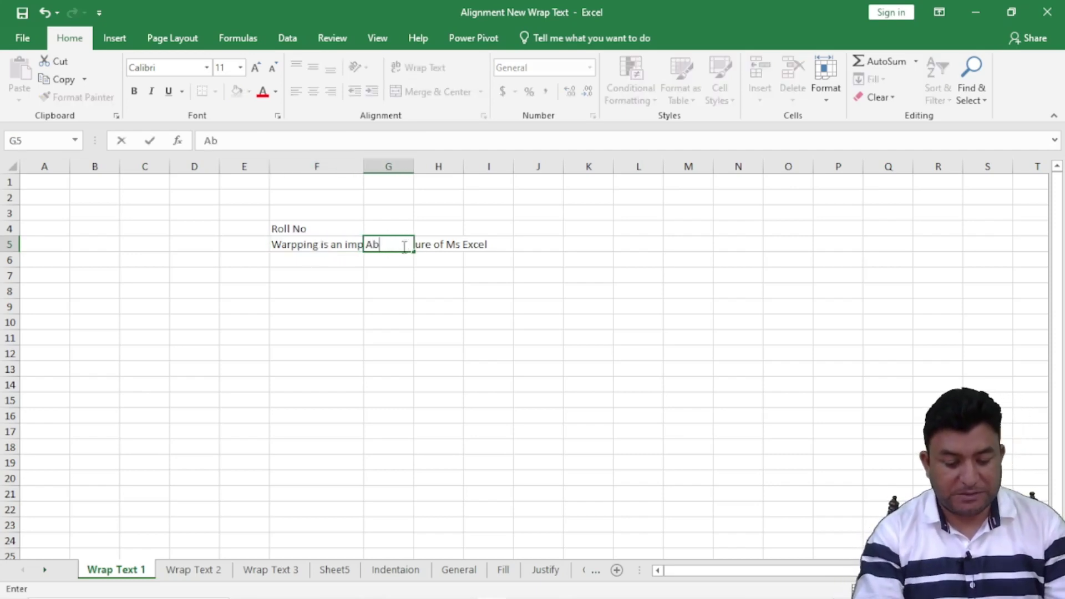
pyautogui.write('c')
pyautogui.press('Return')
pyautogui.click(315, 244)
pyautogui.click(397, 244)
pyautogui.click(345, 244)
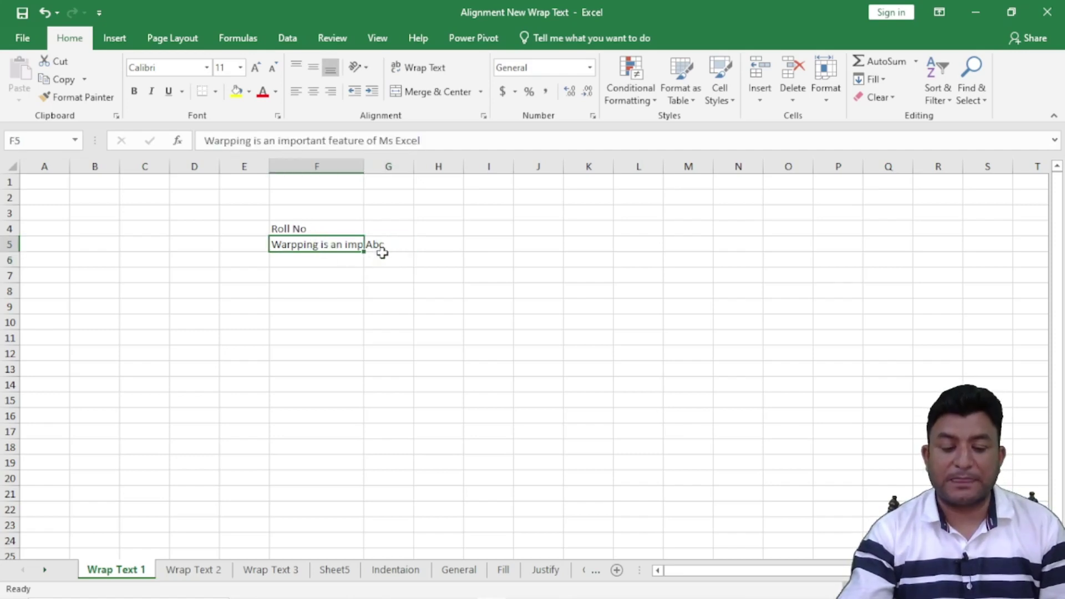
pyautogui.click(382, 252)
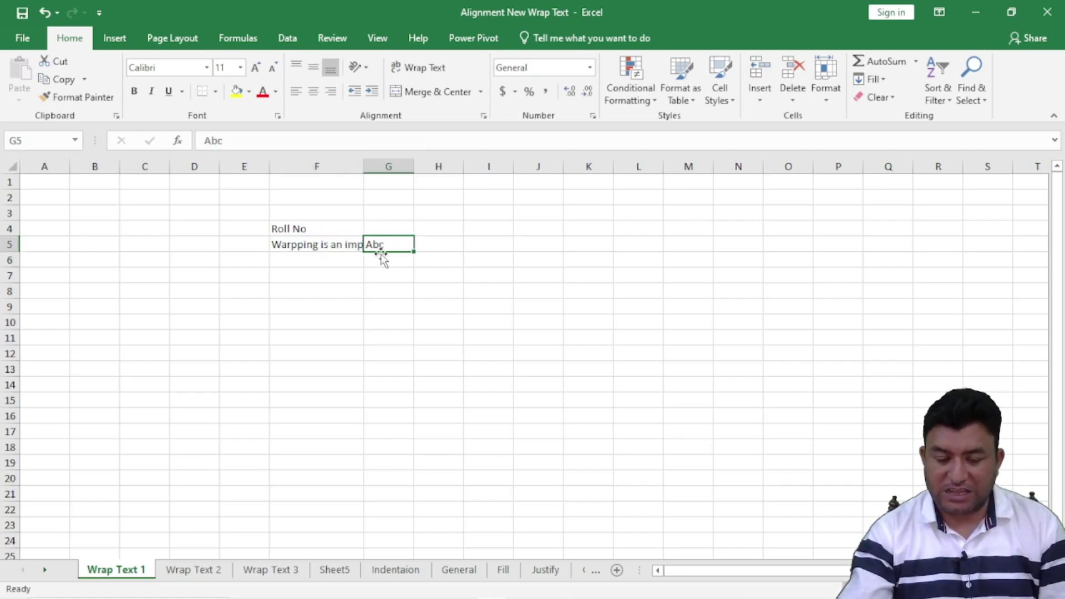
pyautogui.click(313, 245)
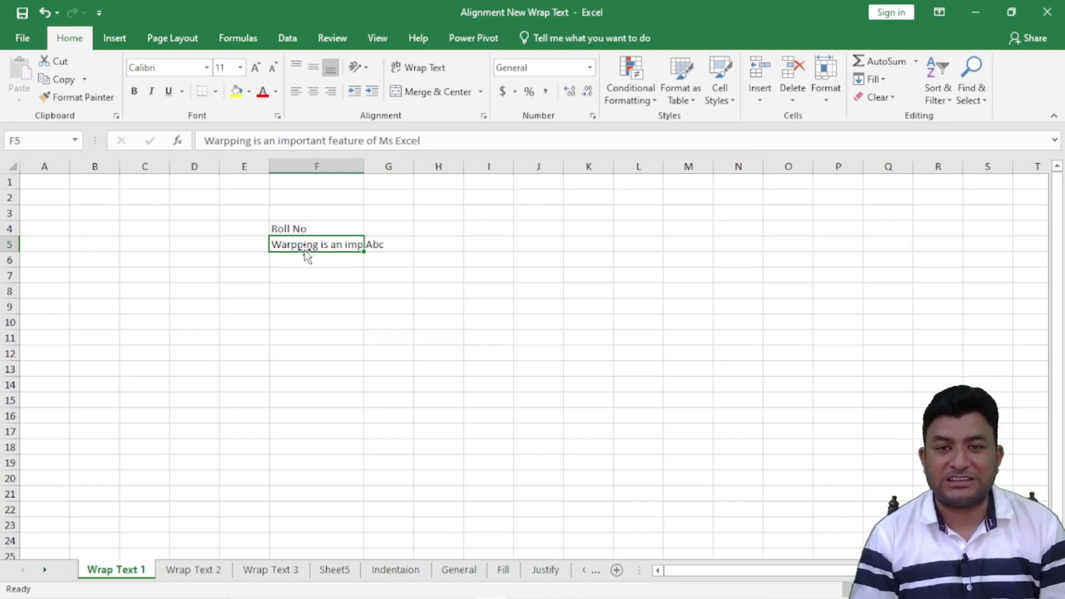
# - Clear the text from cell G5
pyautogui.click(382, 242)
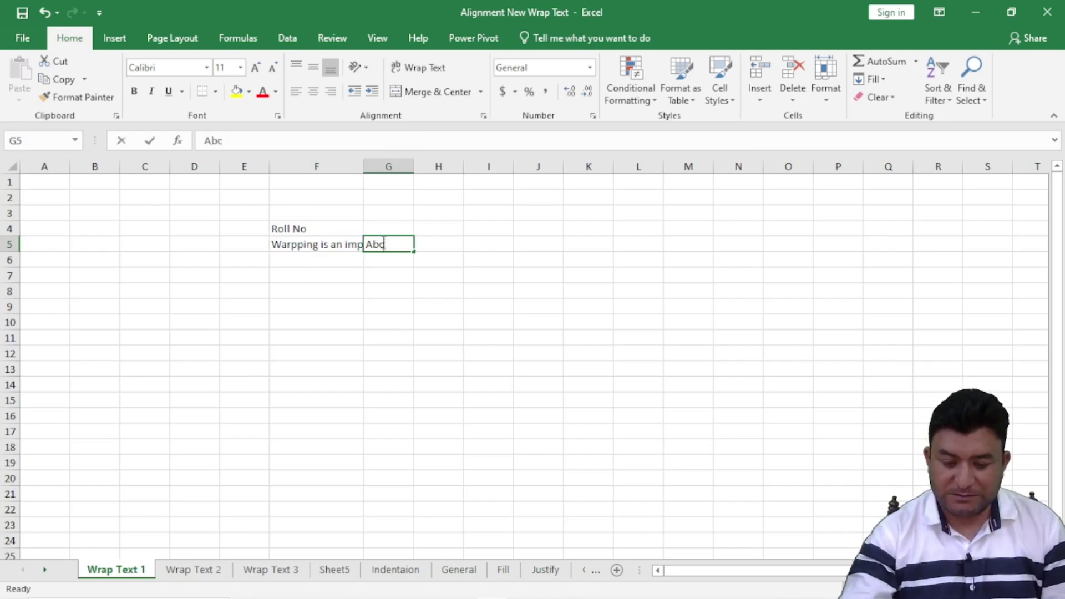
pyautogui.press('Delete')
pyautogui.click(420, 286)
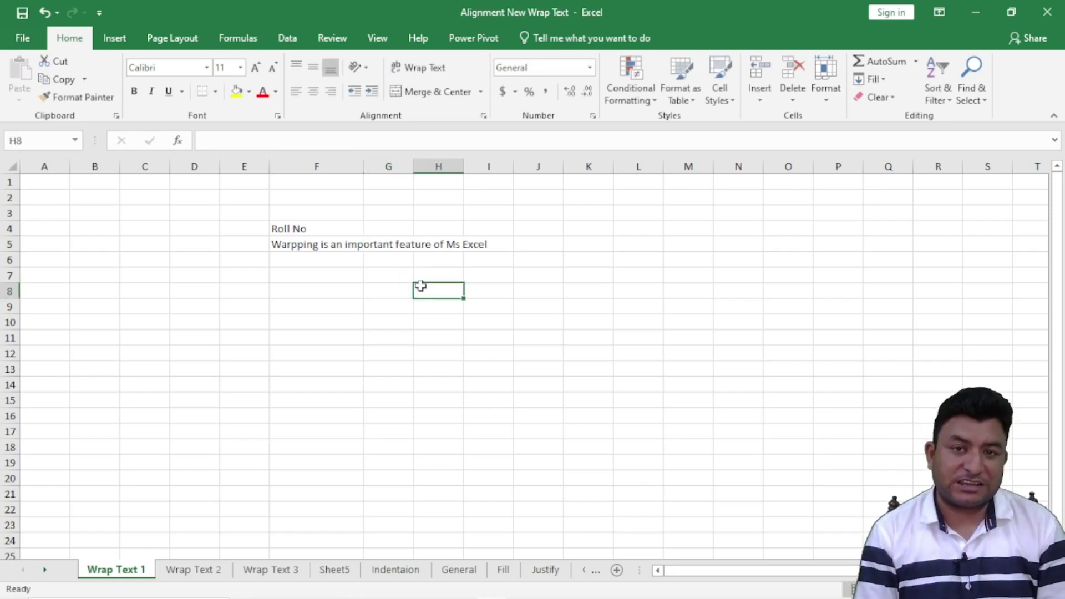
# - Check the contents of cells G5 and H5 under the overflowing sentence against cell F5
pyautogui.click(392, 245)
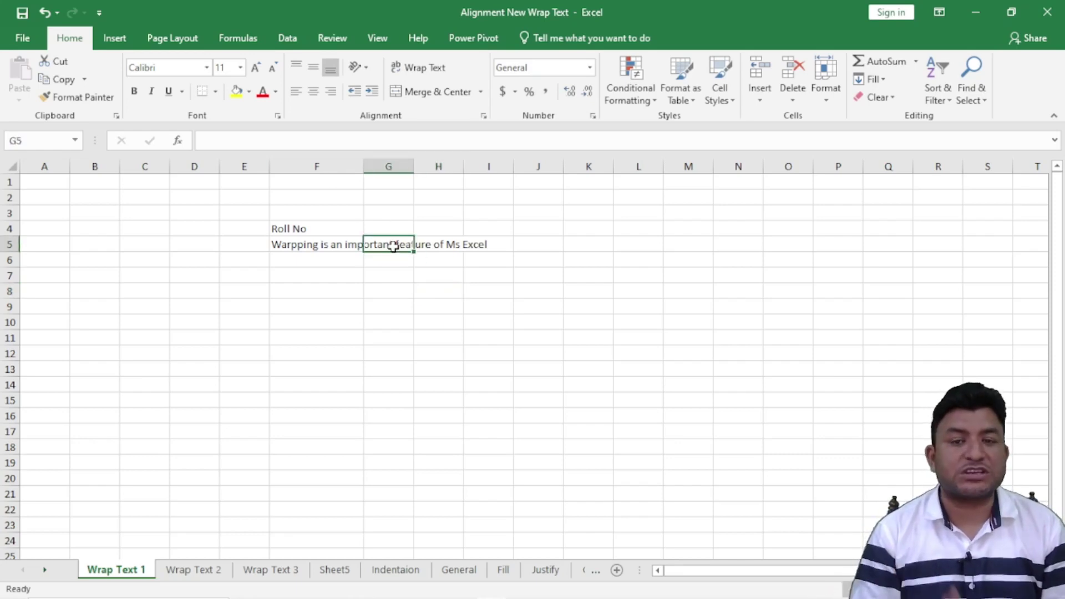
pyautogui.click(450, 245)
pyautogui.click(361, 245)
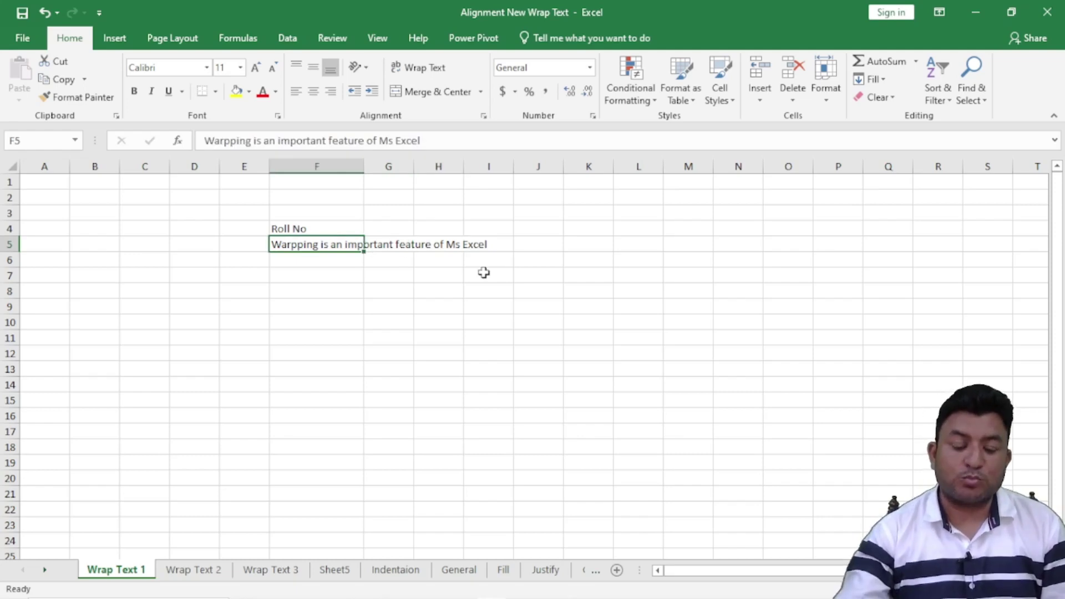
pyautogui.click(378, 247)
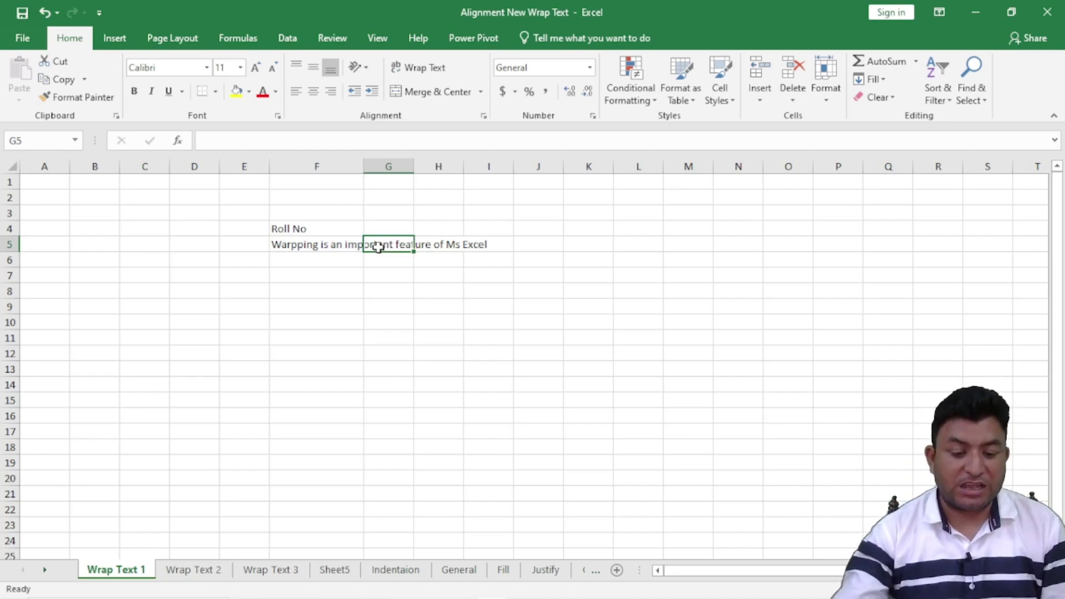
# - Widen column F slightly and apply Wrap Text to the long sentence in cell F5
pyautogui.click(352, 247)
pyautogui.moveTo(364, 166); pyautogui.dragTo(378, 167)
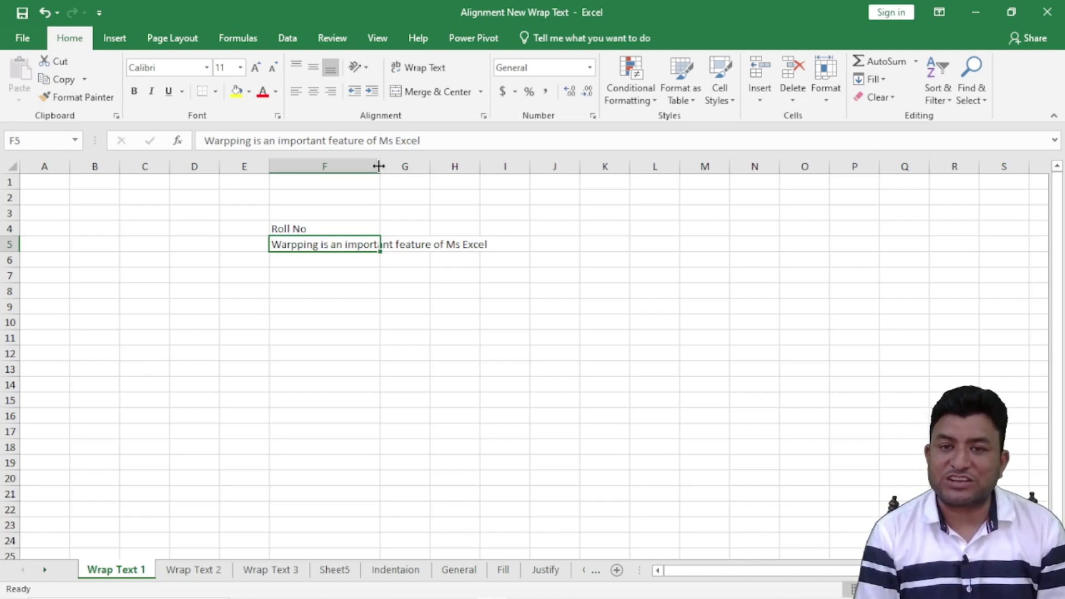
pyautogui.click(427, 69)
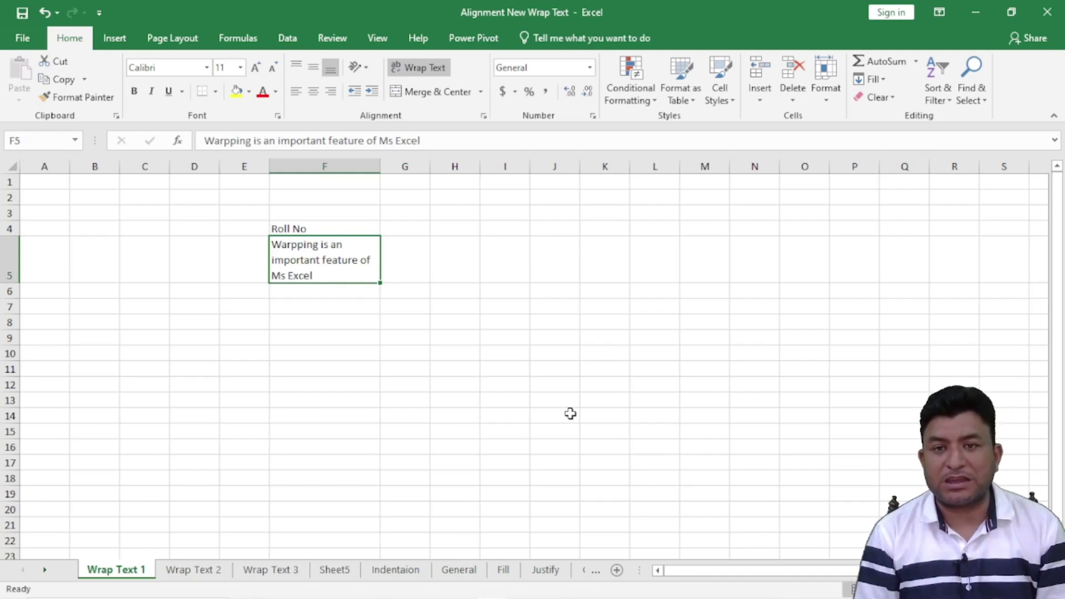
# - Widen column F until the wrapped sentence in F5 fits on one line, and narrow the column again to about its earlier width
pyautogui.click(9, 255)
pyautogui.click(310, 250)
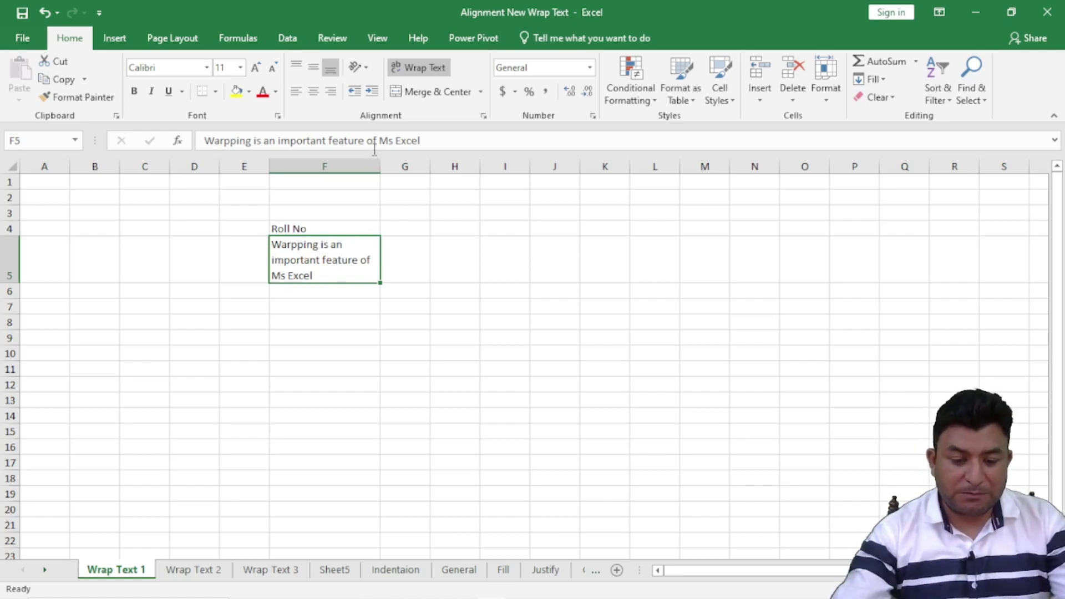
pyautogui.moveTo(380, 167); pyautogui.dragTo(518, 166)
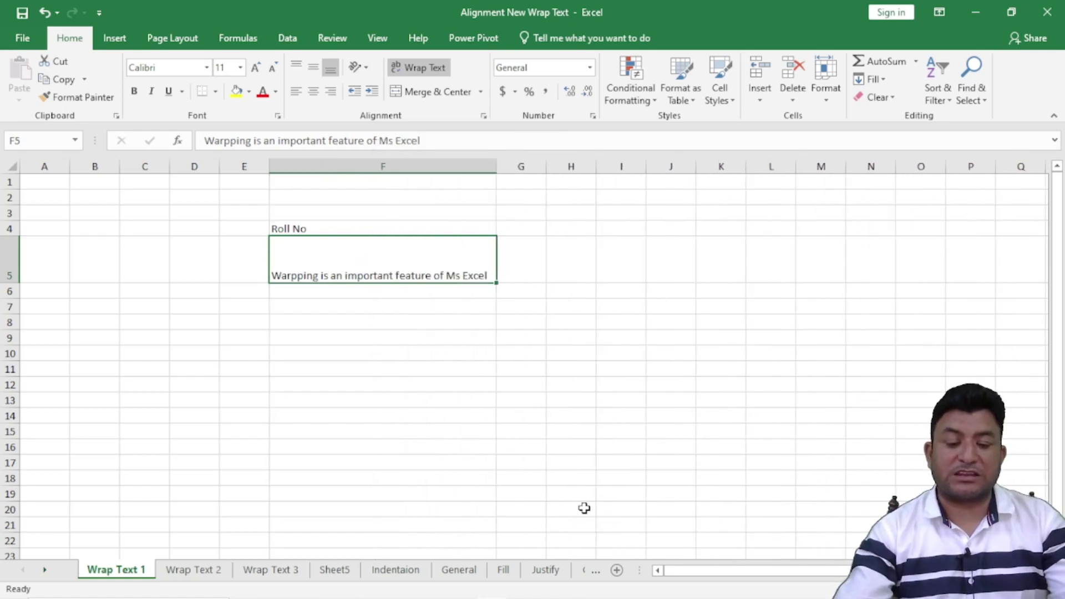
pyautogui.moveTo(496, 166); pyautogui.dragTo(371, 171)
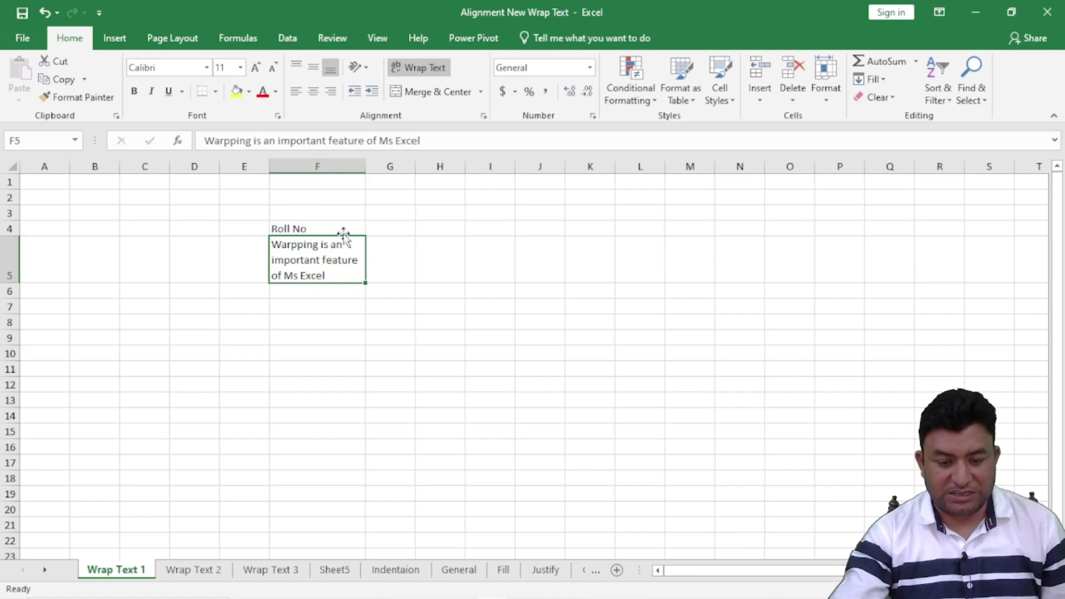
# - Turn off Wrap Text for F5, try widening and narrowing column F without it, and reapply Wrap Text
pyautogui.click(409, 67)
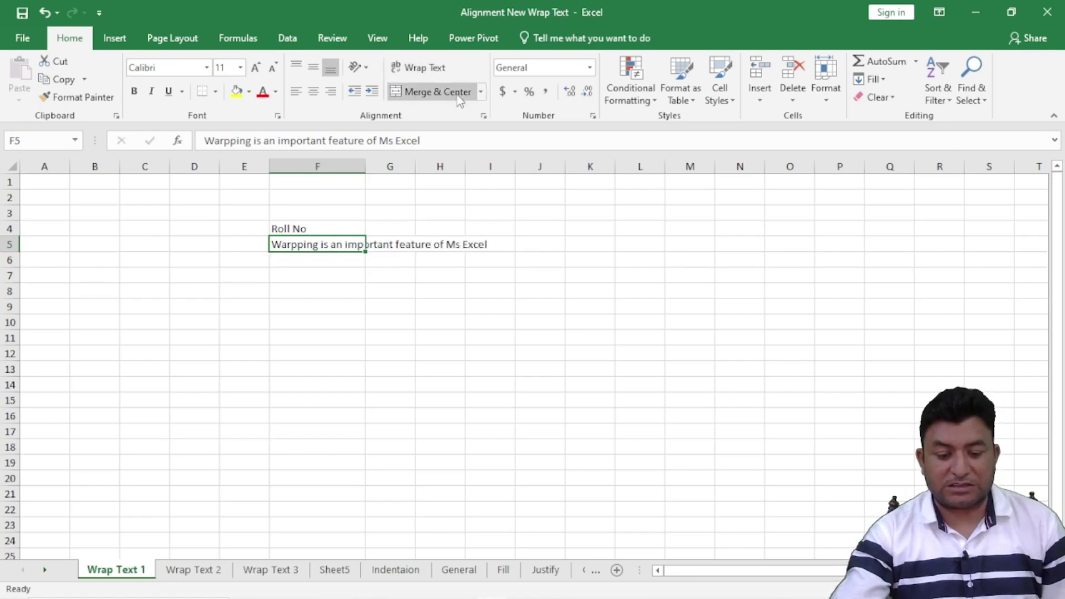
pyautogui.moveTo(366, 169); pyautogui.dragTo(505, 173)
pyautogui.moveTo(450, 172); pyautogui.dragTo(366, 165)
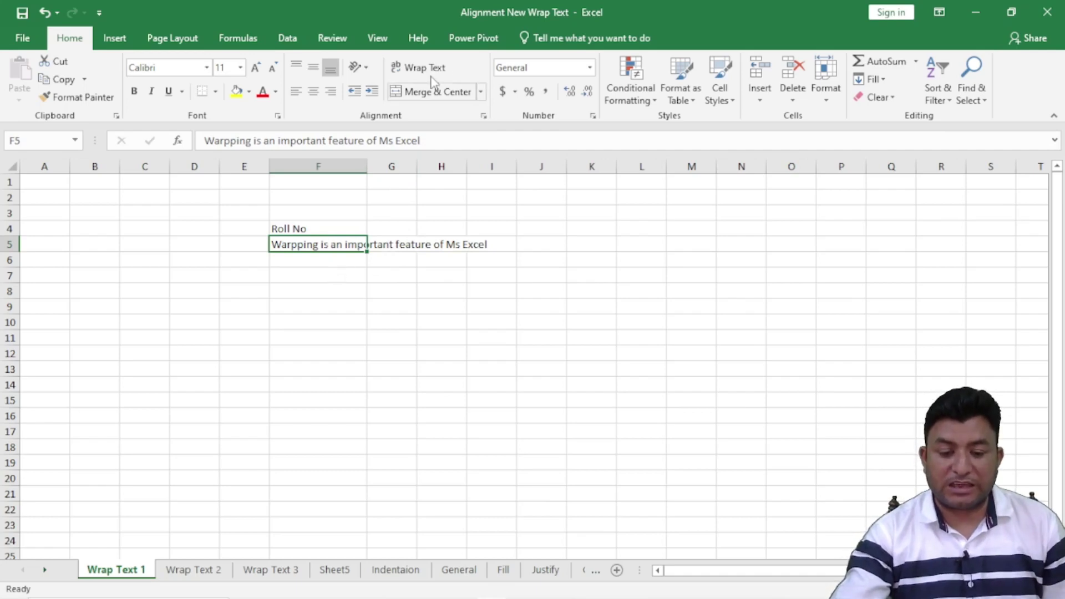
pyautogui.click(419, 67)
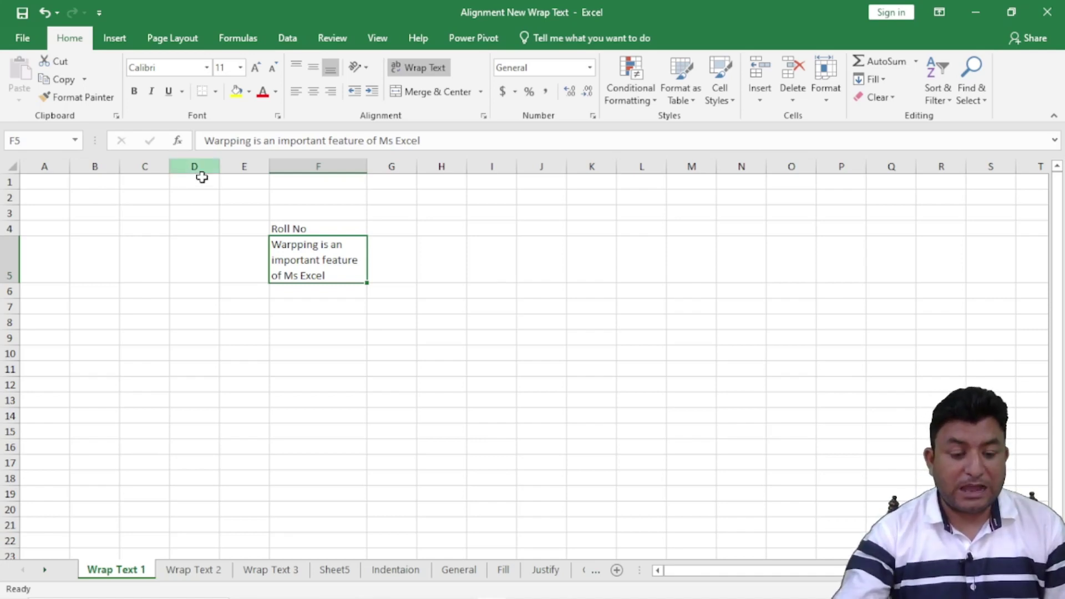
# - Widen column D, apply Wrap Text to the entire column and check the setting in several of its cells
pyautogui.moveTo(219, 166); pyautogui.dragTo(281, 167)
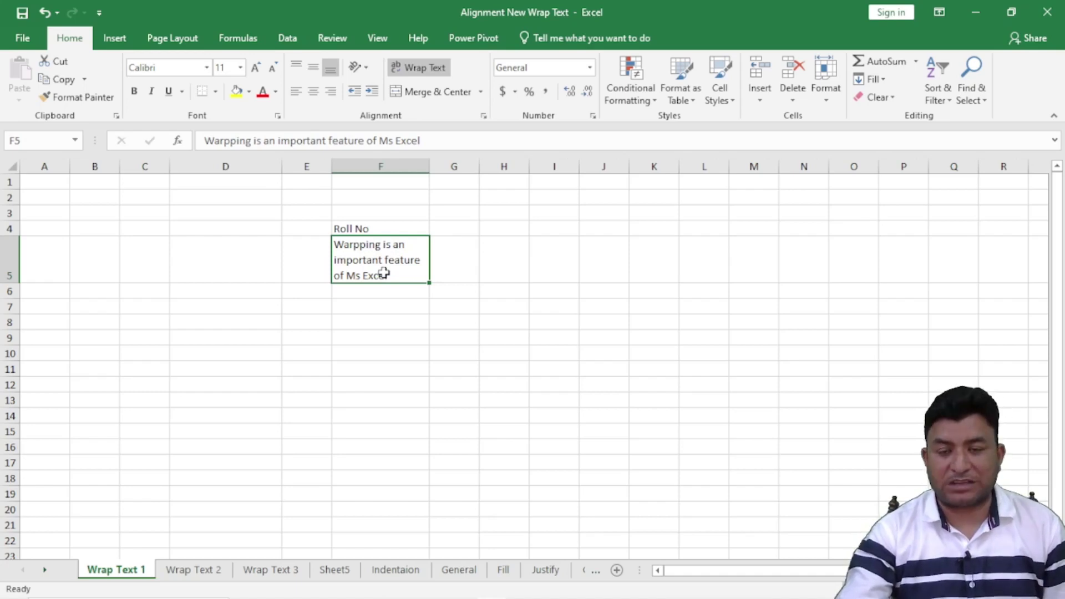
pyautogui.click(238, 260)
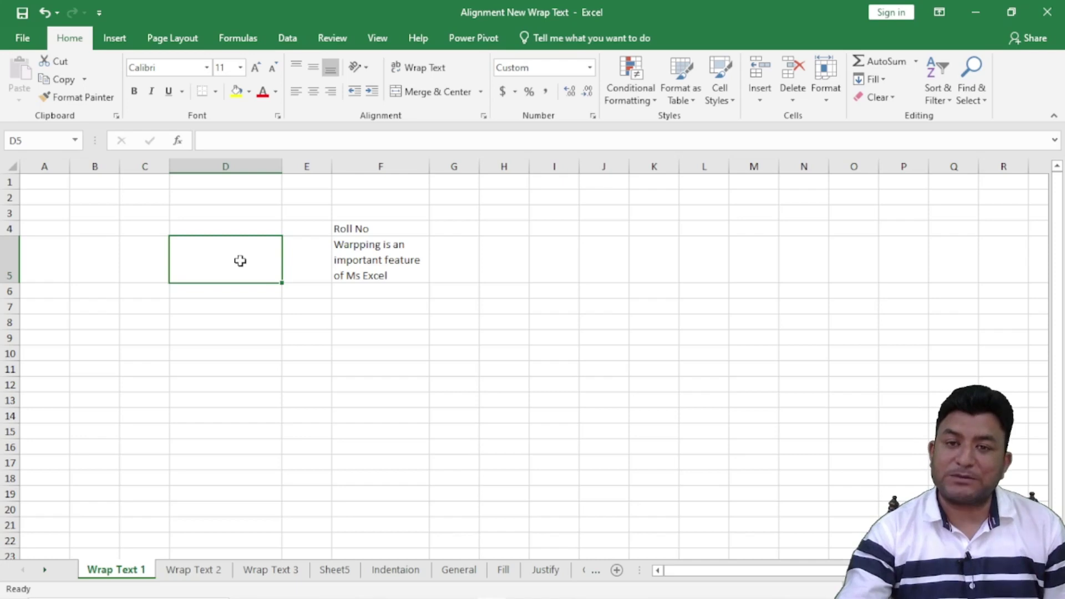
pyautogui.click(223, 162)
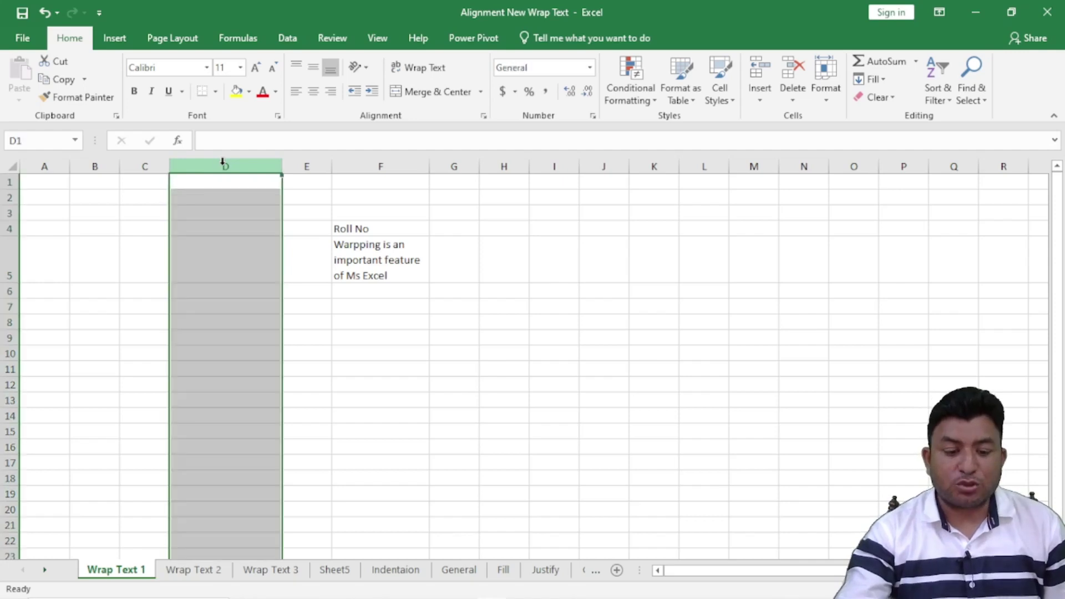
pyautogui.click(419, 67)
pyautogui.click(220, 396)
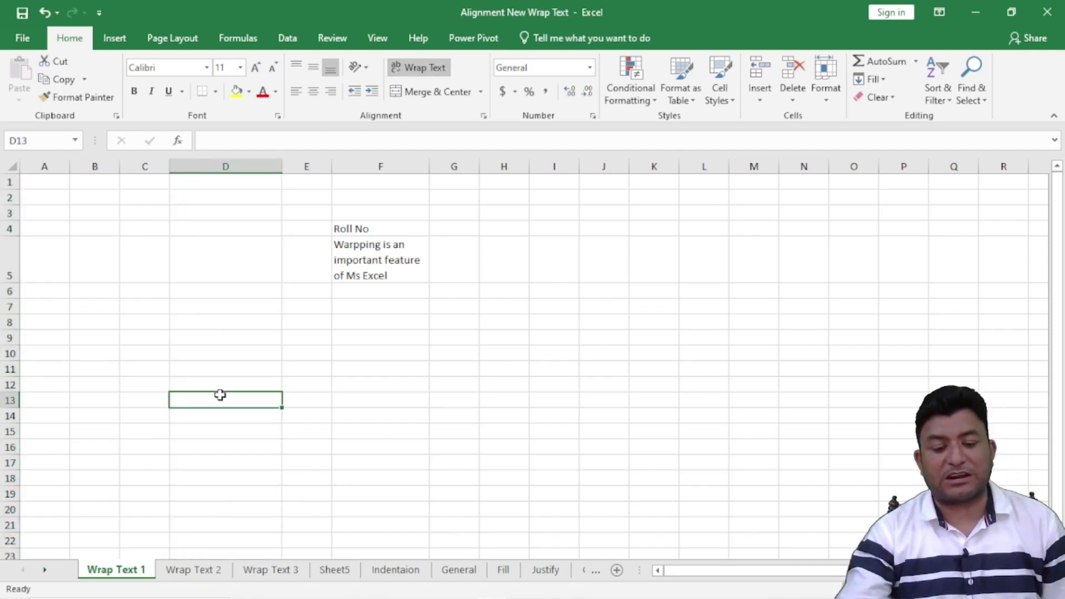
pyautogui.click(236, 180)
pyautogui.click(222, 261)
pyautogui.click(221, 369)
pyautogui.click(219, 430)
# - Enter "Wrapping is an important feature of Ms Excel" in cell D2
pyautogui.click(224, 200)
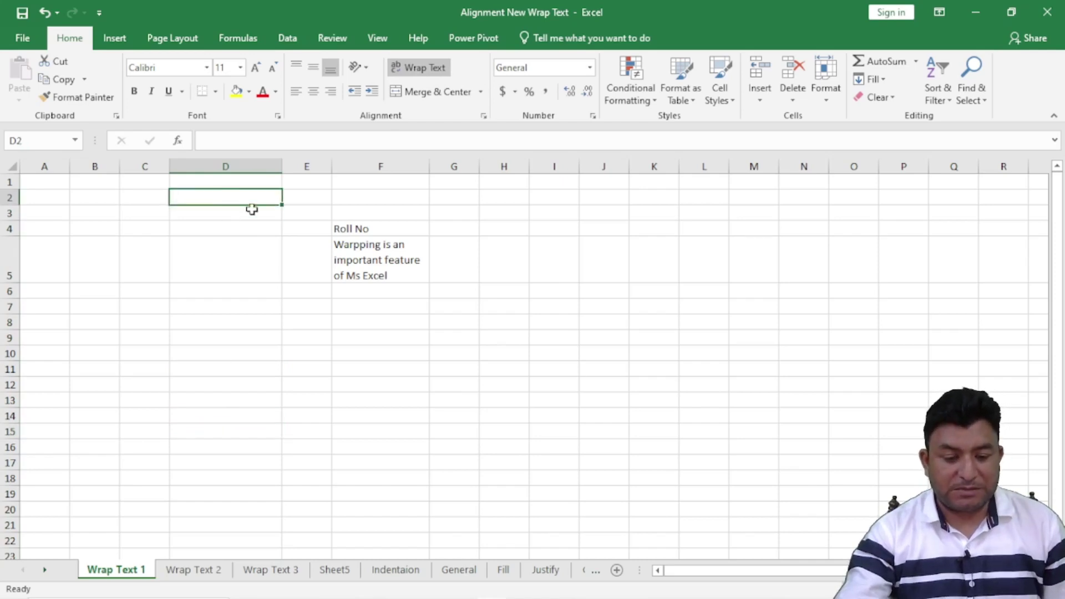
pyautogui.write('Wra')
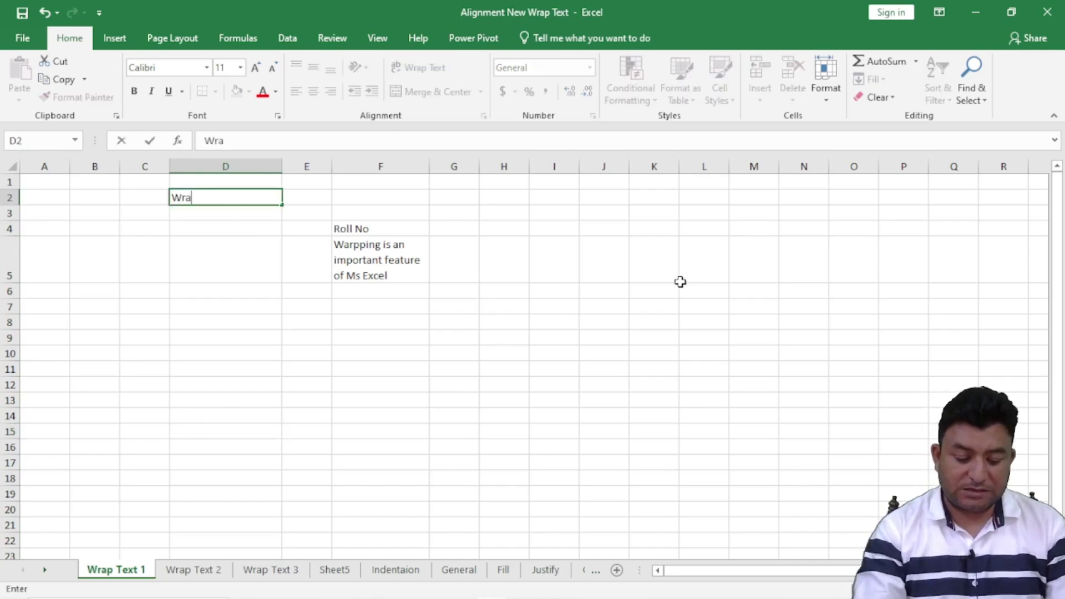
pyautogui.write('pping is an im')
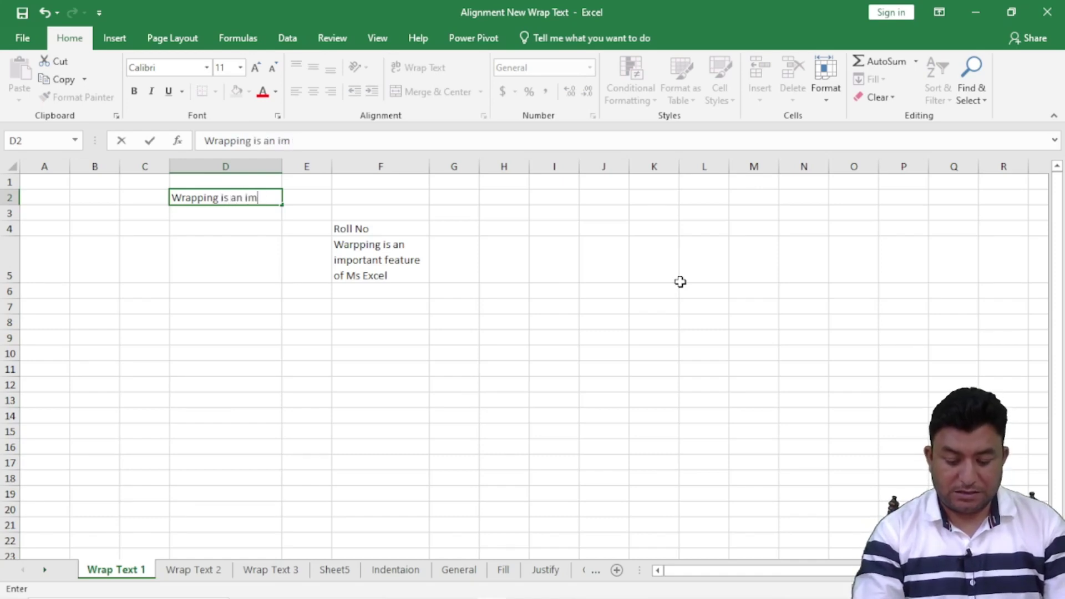
pyautogui.write('portant feature of Ms Excel')
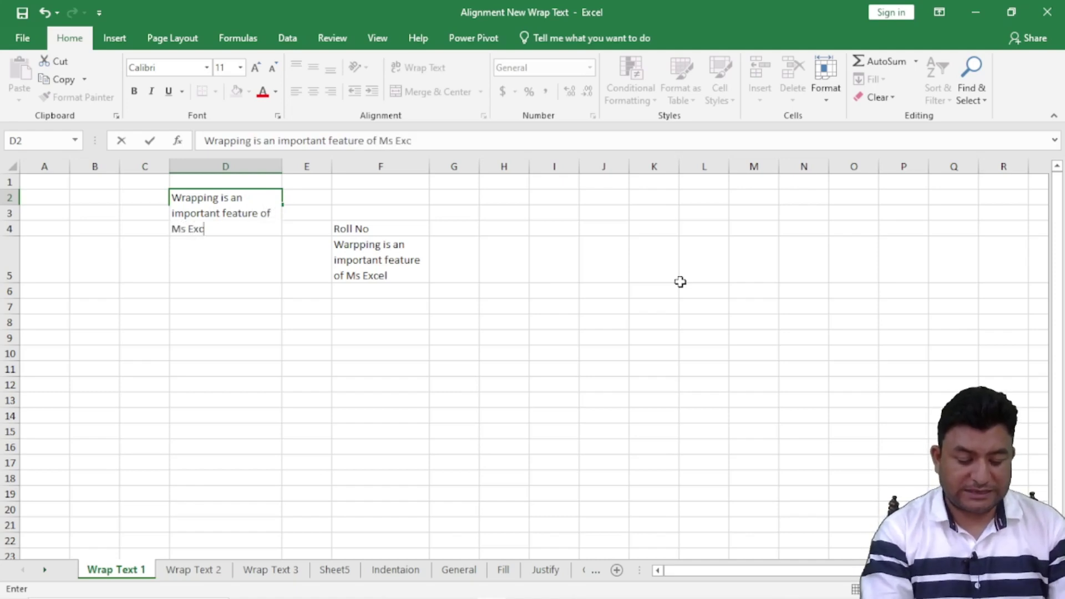
pyautogui.press('Return')
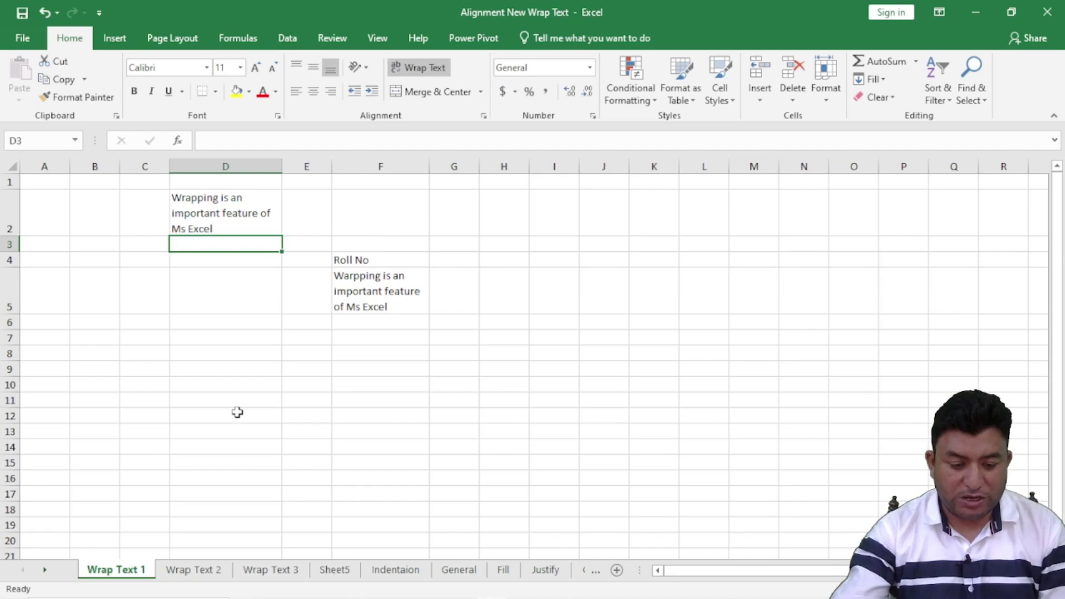
# - Enter "Wrapping is an important feature" in cell D10 of the pre-wrapped column
pyautogui.click(216, 383)
pyautogui.write('Wra')
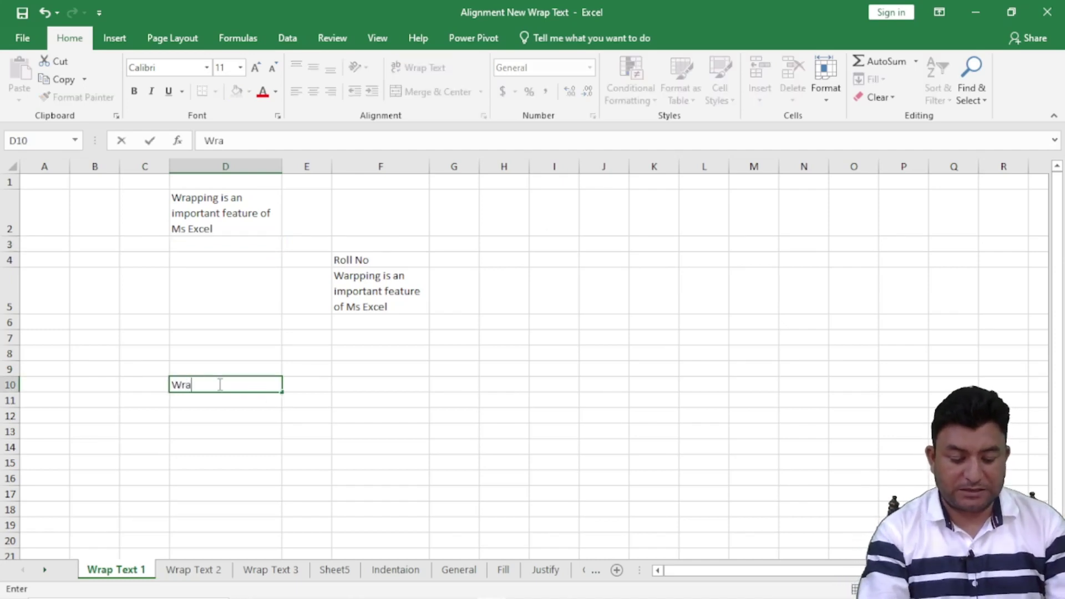
pyautogui.write('pping is a')
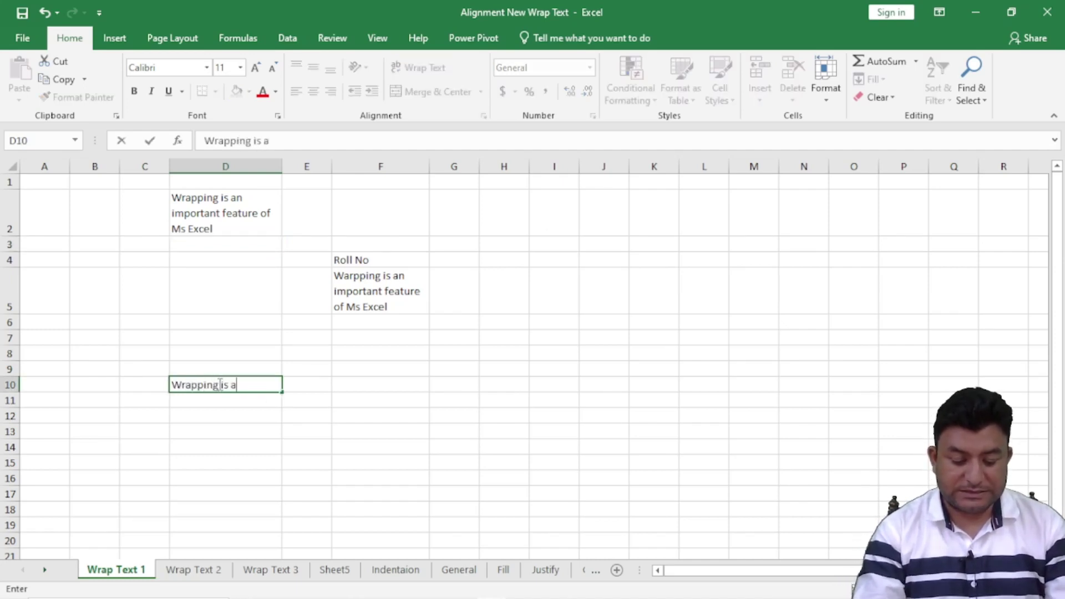
pyautogui.write('n important fa')
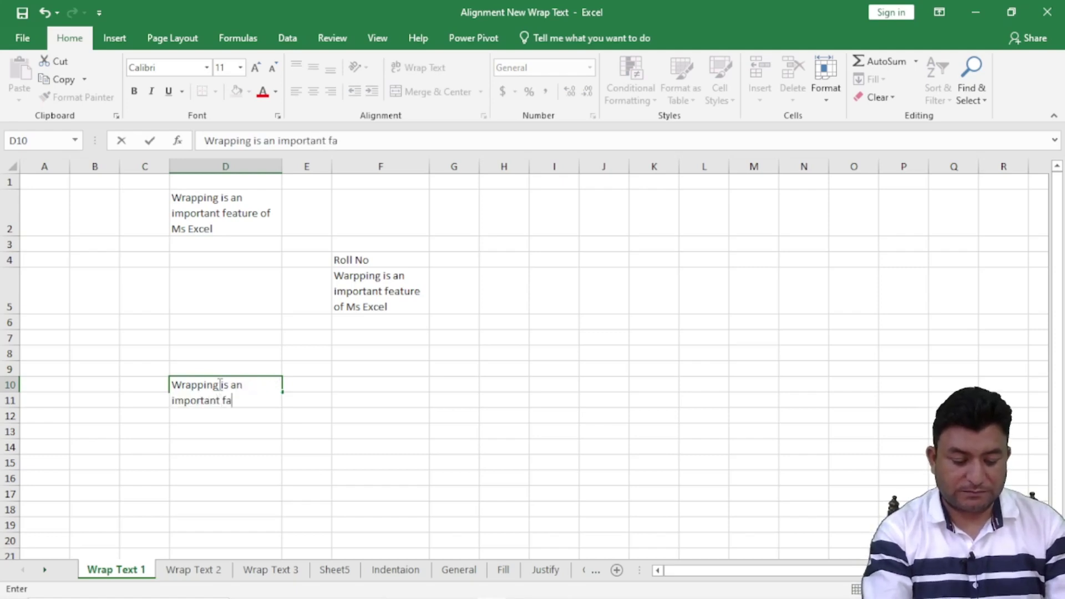
pyautogui.press('BackSpace')
pyautogui.write('ea')
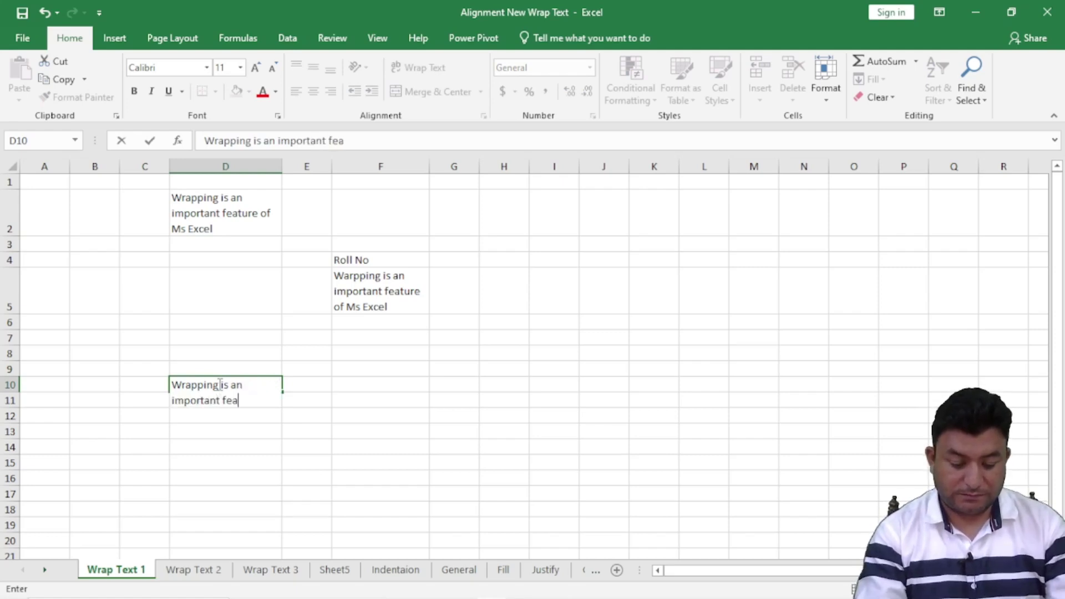
pyautogui.write('ture')
pyautogui.press('Return')
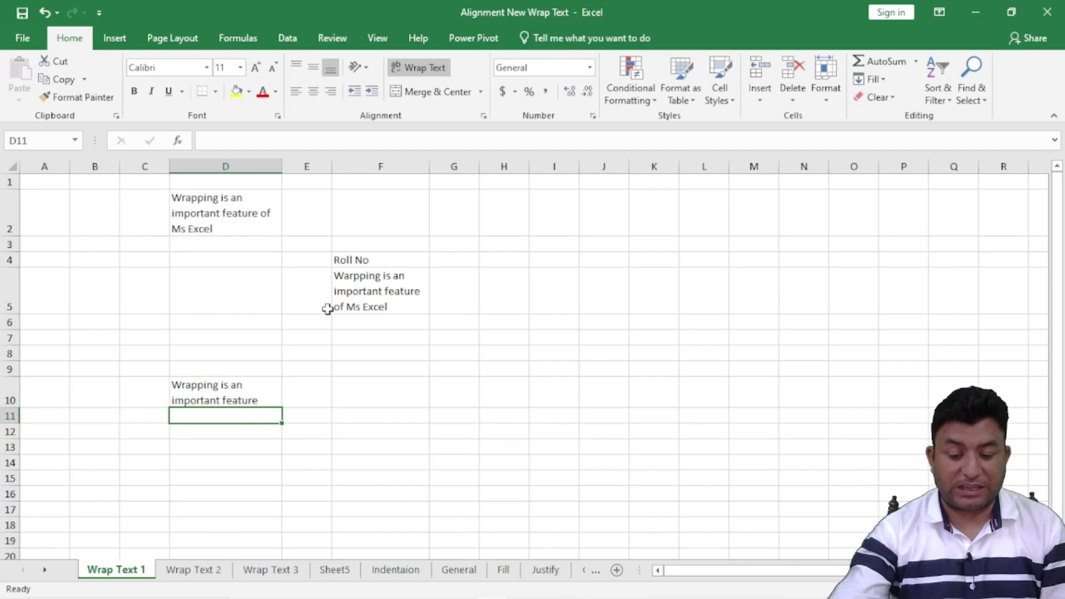
# - Enter "Wrapping is an important feature" in cell J8, outside the wrapped column
pyautogui.click(610, 357)
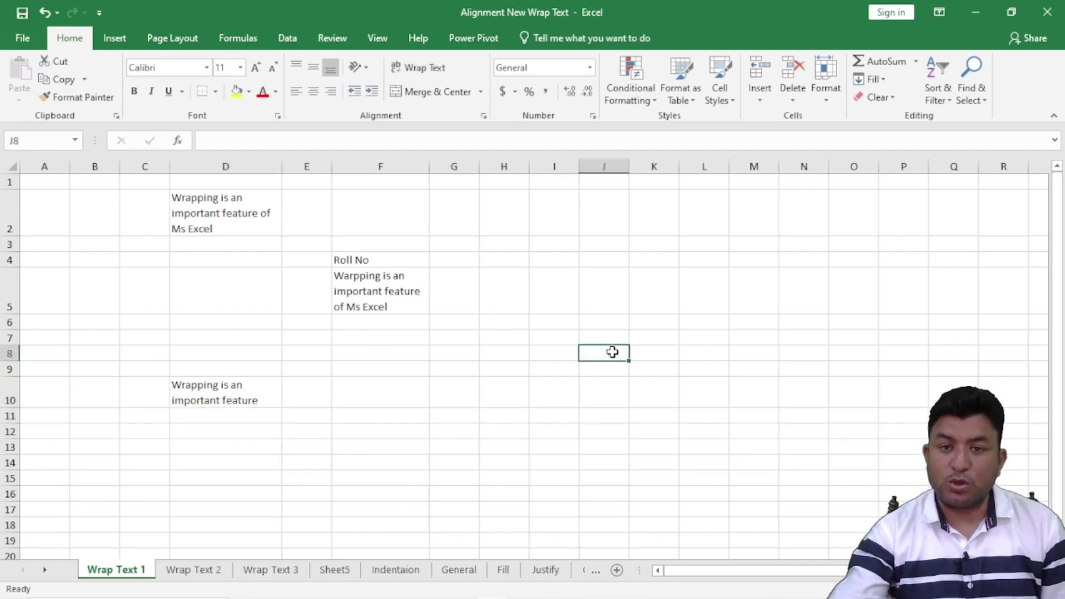
pyautogui.write('Wat')
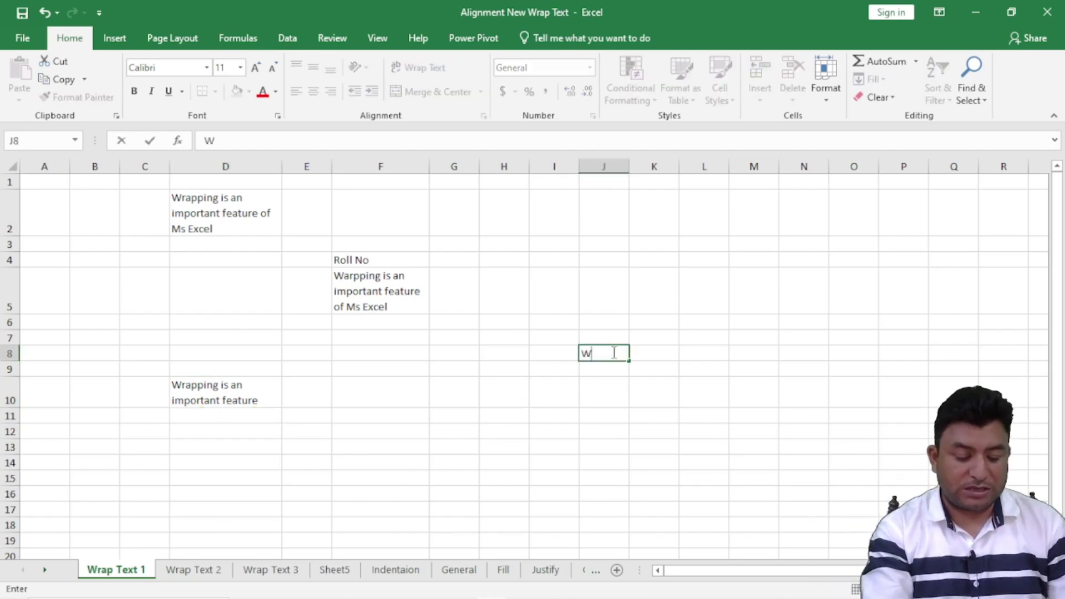
pyautogui.press('BackSpace')
pyautogui.write('rapping')
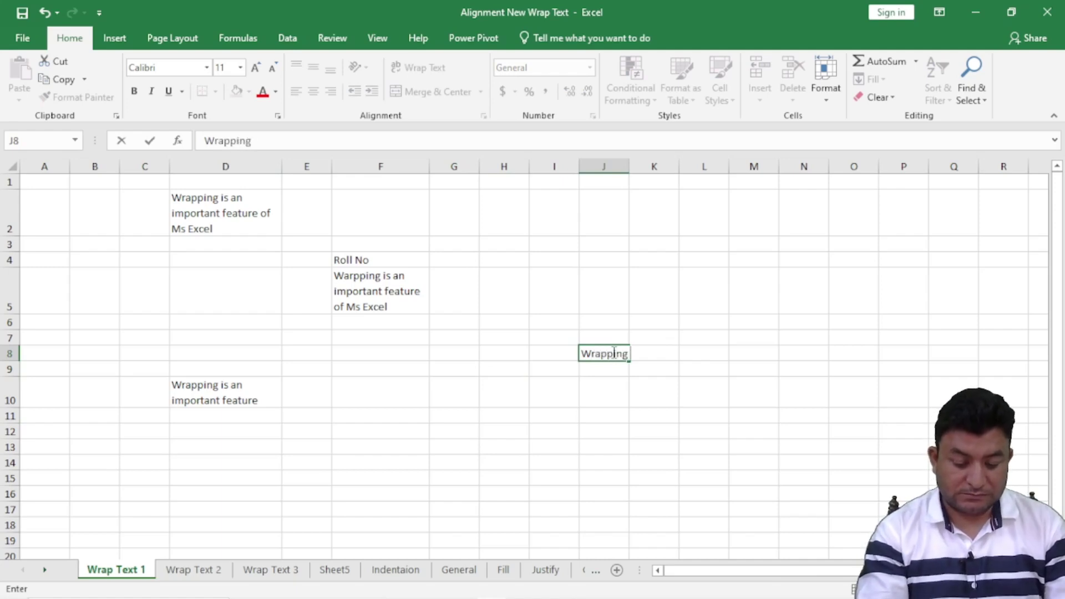
pyautogui.write(' is an im')
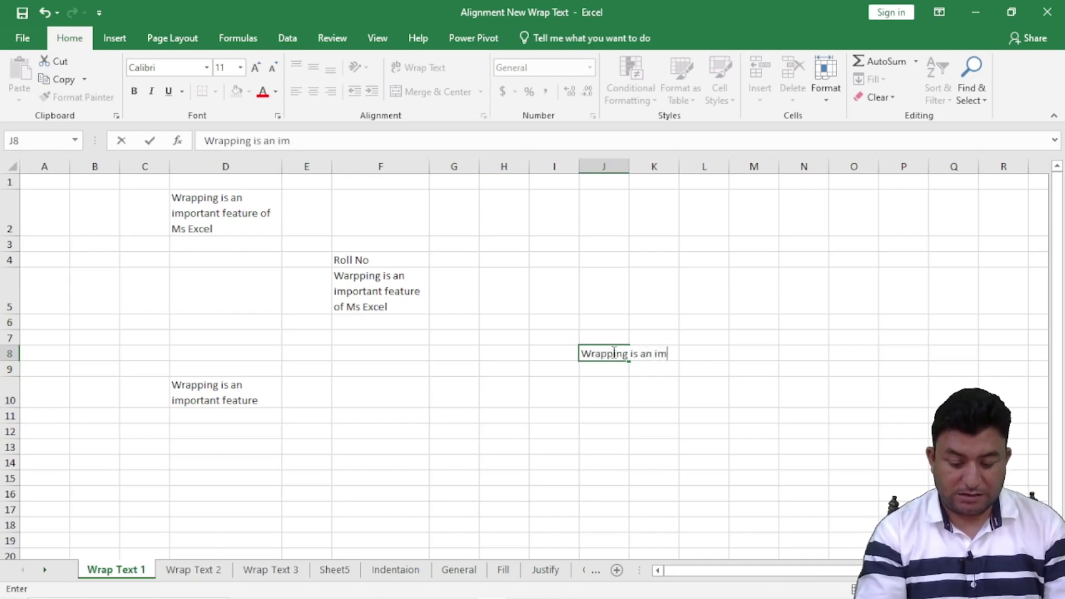
pyautogui.write('portant feature')
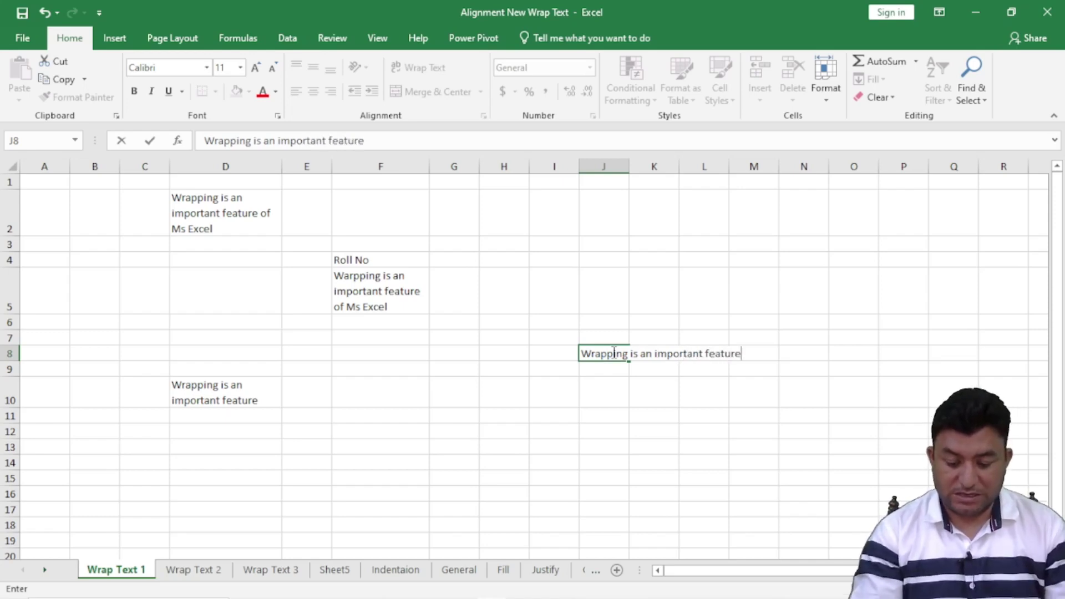
pyautogui.press('Return')
# - Split the text in J8 into four lines with manual line breaks after "Wrapping", "is an" and "important"
pyautogui.click(612, 352)
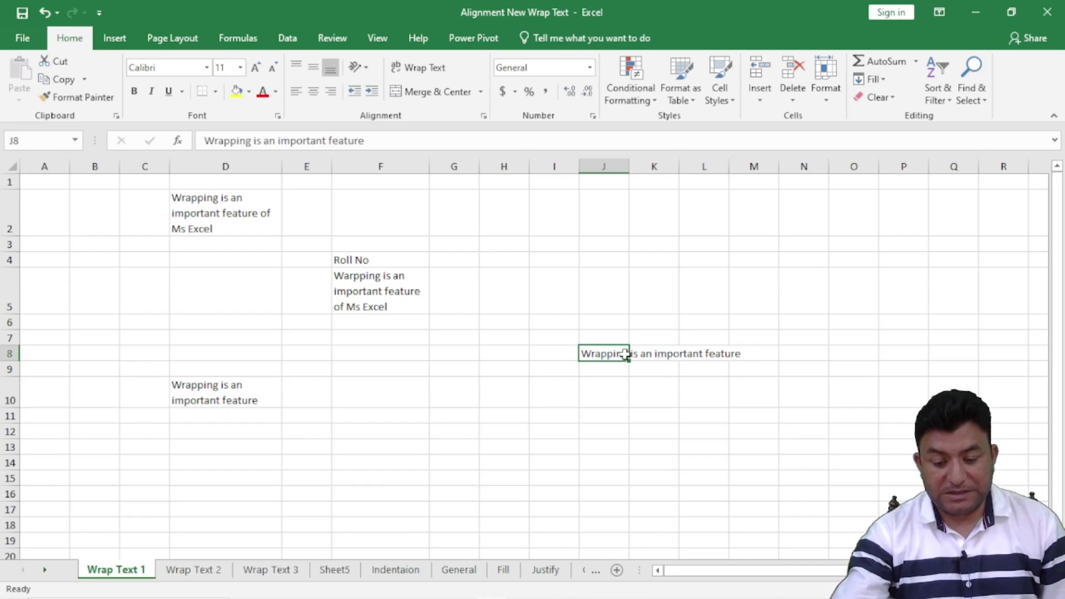
pyautogui.doubleClick(626, 353)
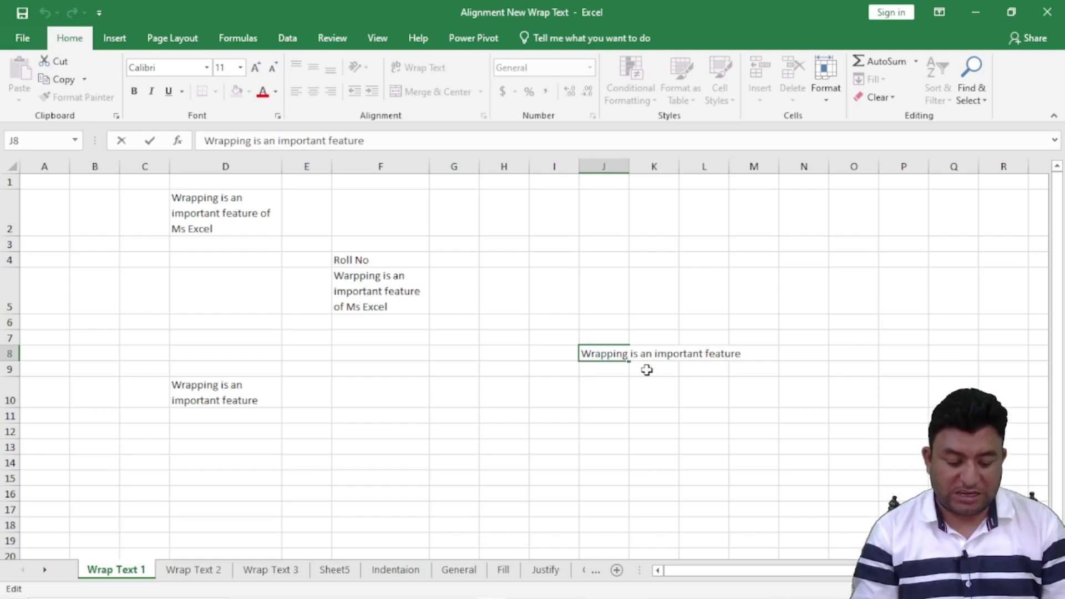
pyautogui.hotkey('alt', 'Return')
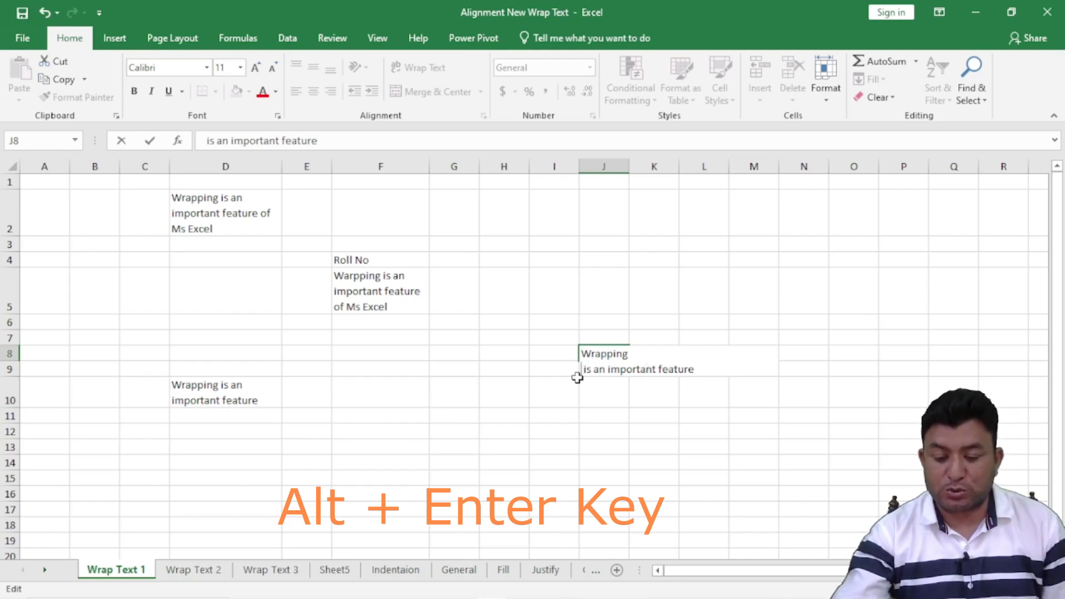
pyautogui.click(609, 370)
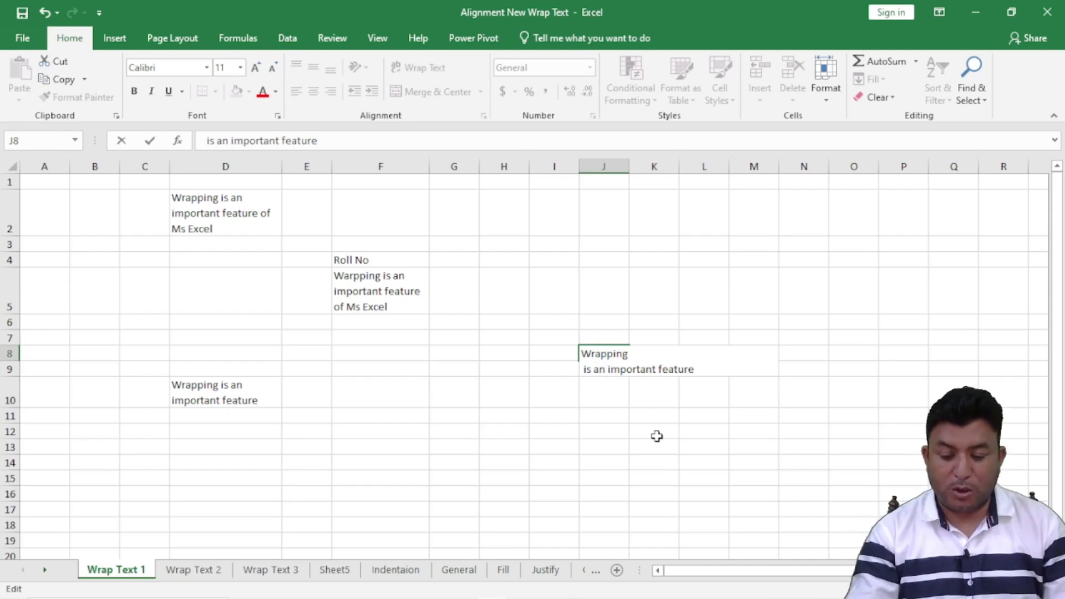
pyautogui.hotkey('alt', 'Return')
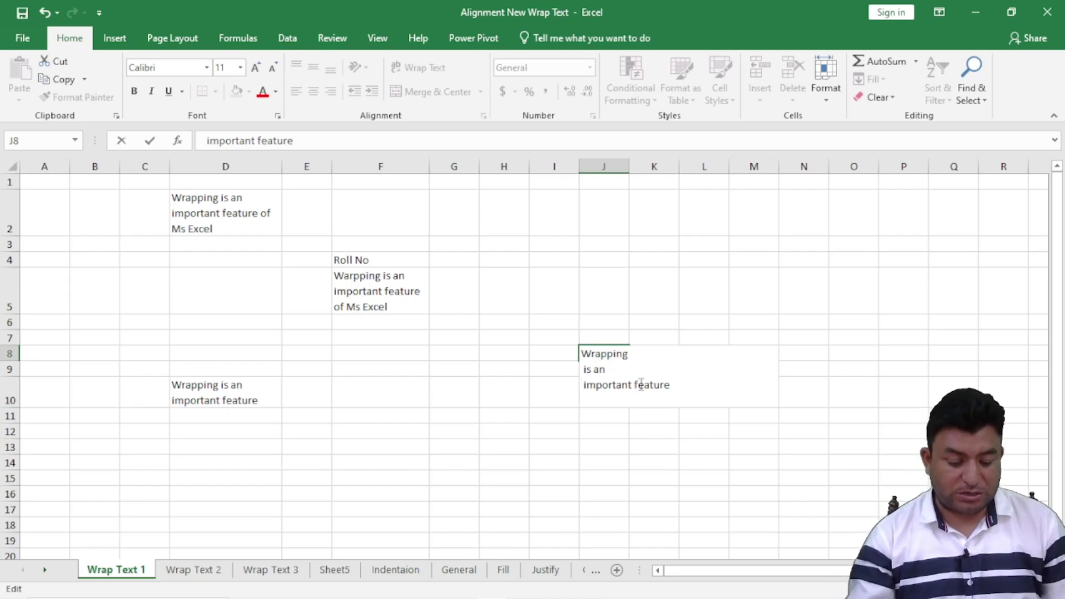
pyautogui.hotkey('alt', 'Return')
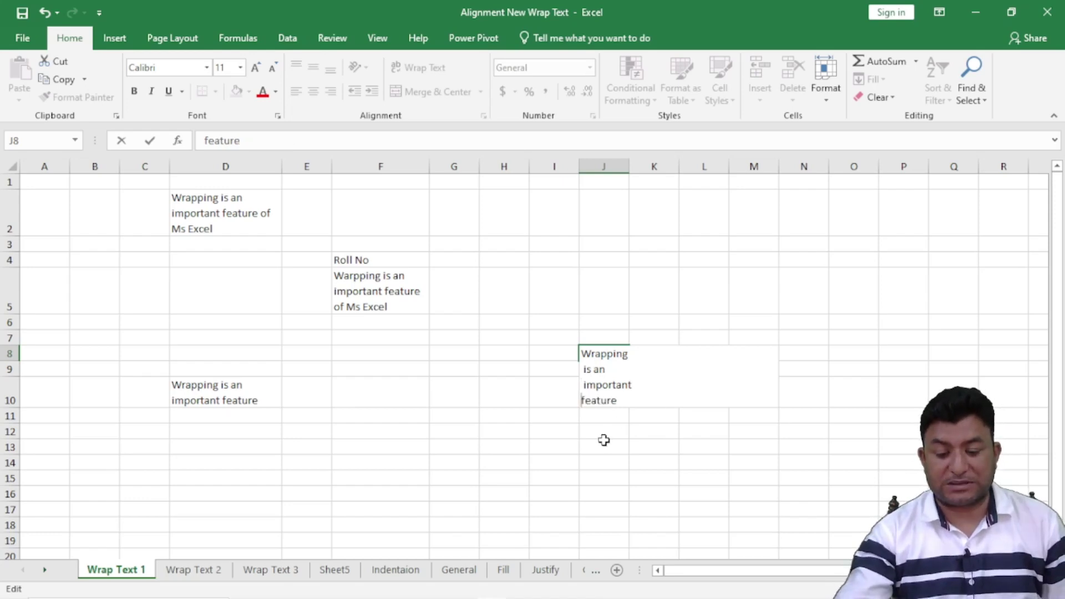
pyautogui.press('Return')
# - Widen column J slightly to fit the manually broken lines and align the text in J8 to the top
pyautogui.click(599, 376)
pyautogui.moveTo(630, 167); pyautogui.dragTo(650, 167)
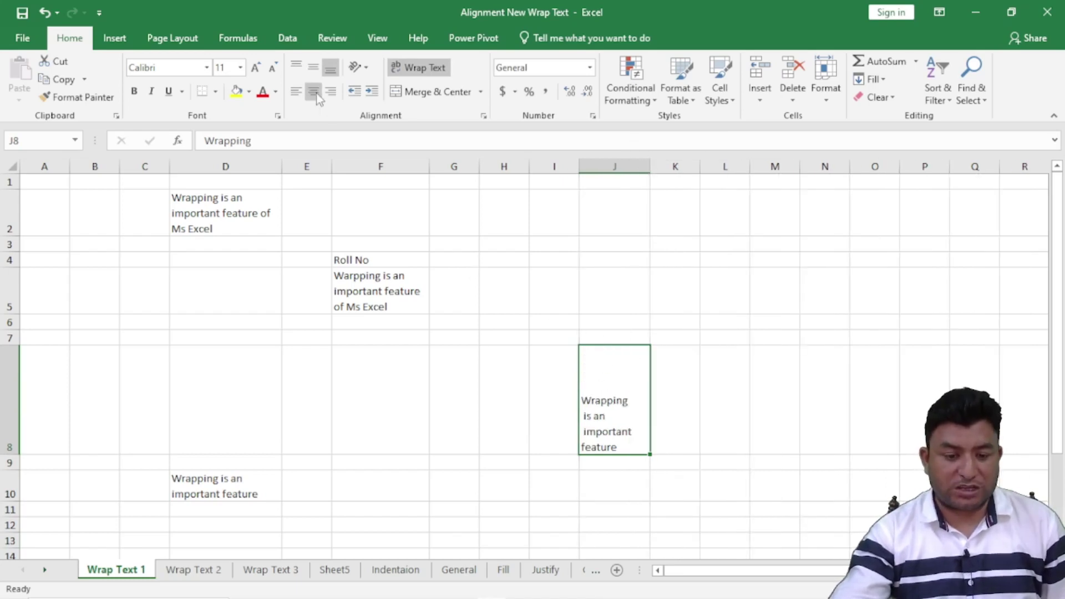
pyautogui.click(296, 67)
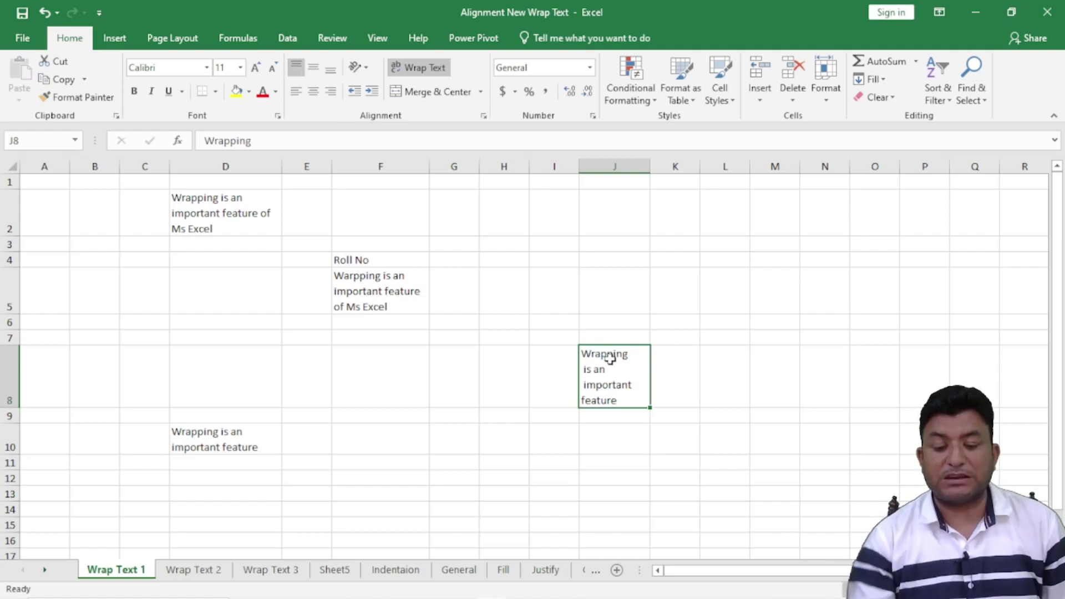
# - Compare the contents of the automatically wrapped cell F5 with those of the manually broken cell J8
pyautogui.click(380, 298)
pyautogui.click(614, 385)
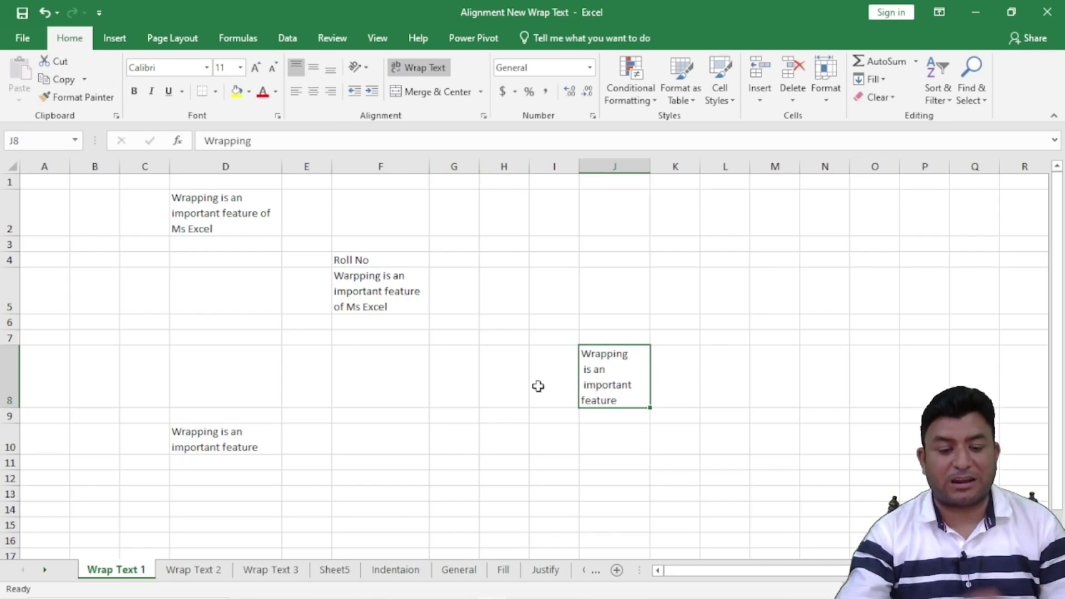
pyautogui.click(375, 295)
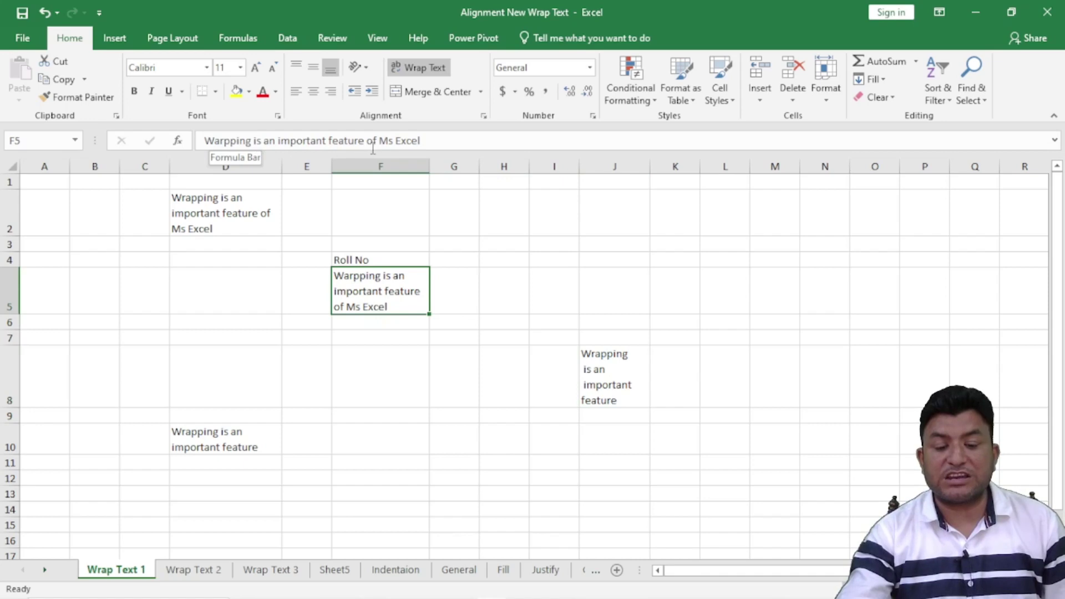
# - Narrow column F slightly to test how the automatically wrapped text in F5 reflows
pyautogui.click(614, 383)
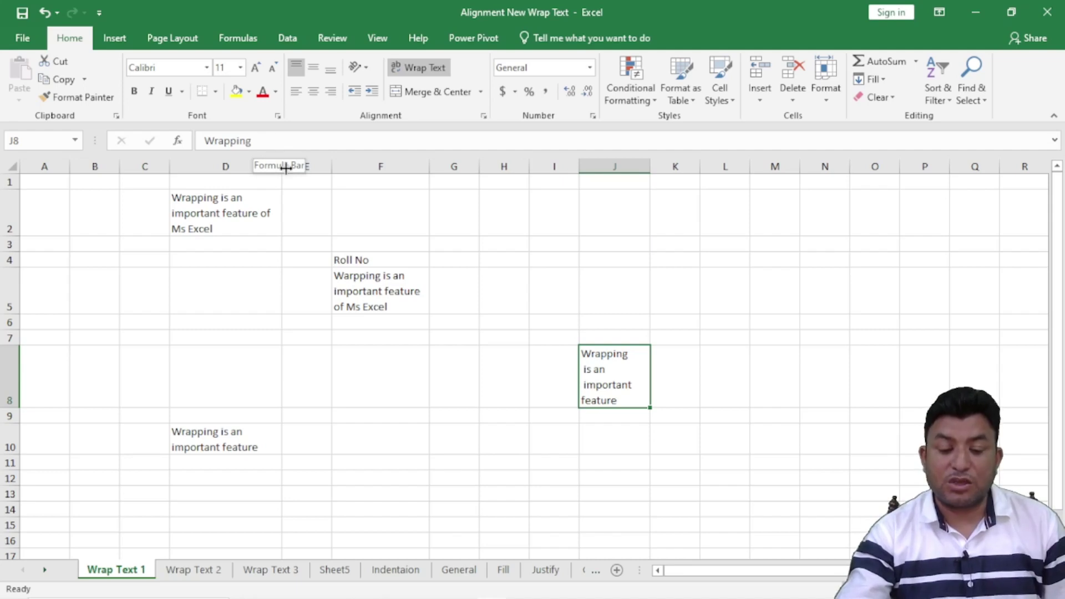
pyautogui.click(357, 349)
pyautogui.moveTo(423, 167)
pyautogui.mouseDown()
pyautogui.moveTo(552, 166)
pyautogui.moveTo(422, 175)
pyautogui.mouseUp()
pyautogui.click(514, 165)
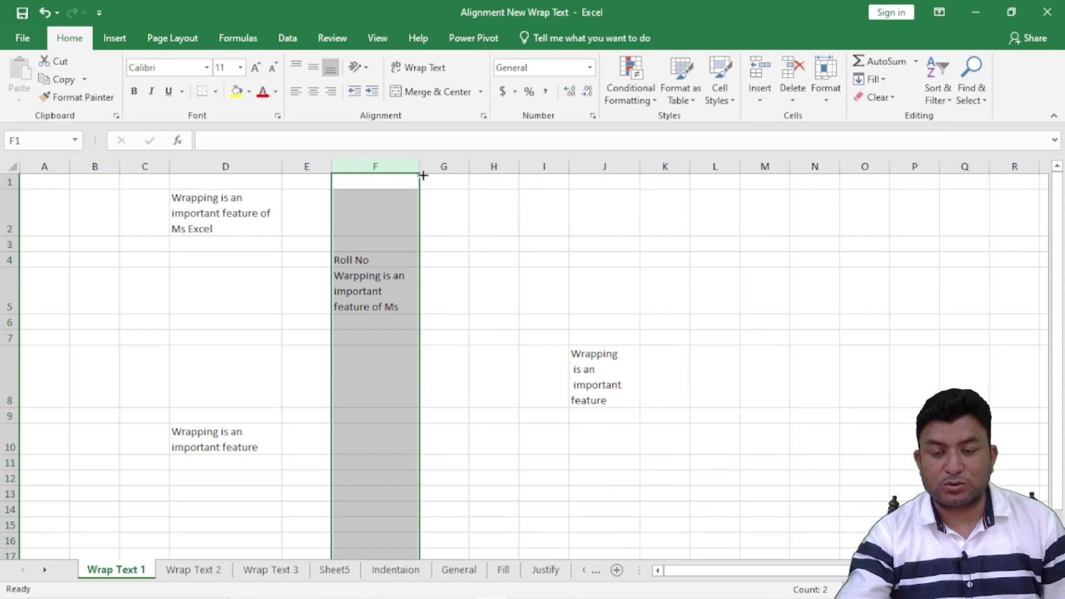
# - Widen column J to several times its width to test the manually broken lines in J8
pyautogui.click(593, 380)
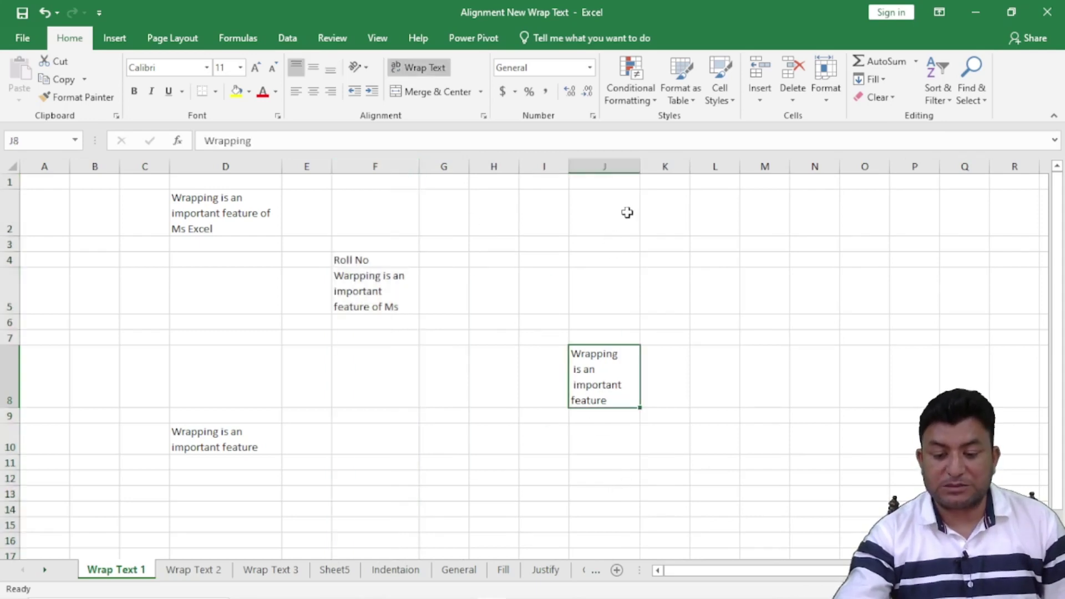
pyautogui.moveTo(640, 167); pyautogui.dragTo(900, 167)
pyautogui.click(667, 394)
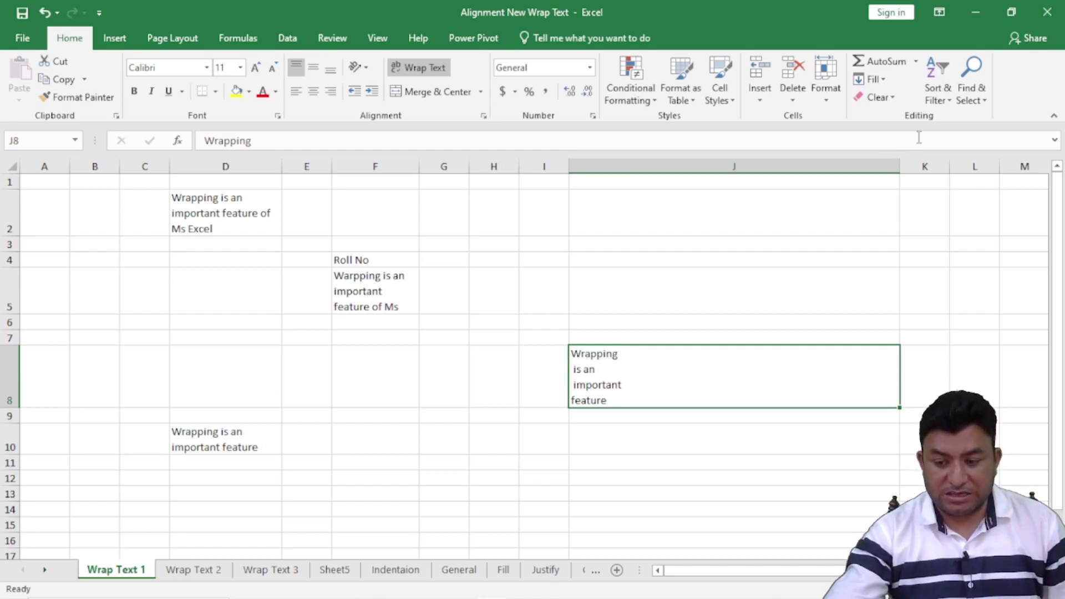
# - Turn off Wrap Text for cells F5 and J8 and compare the two cells' contents
pyautogui.click(383, 291)
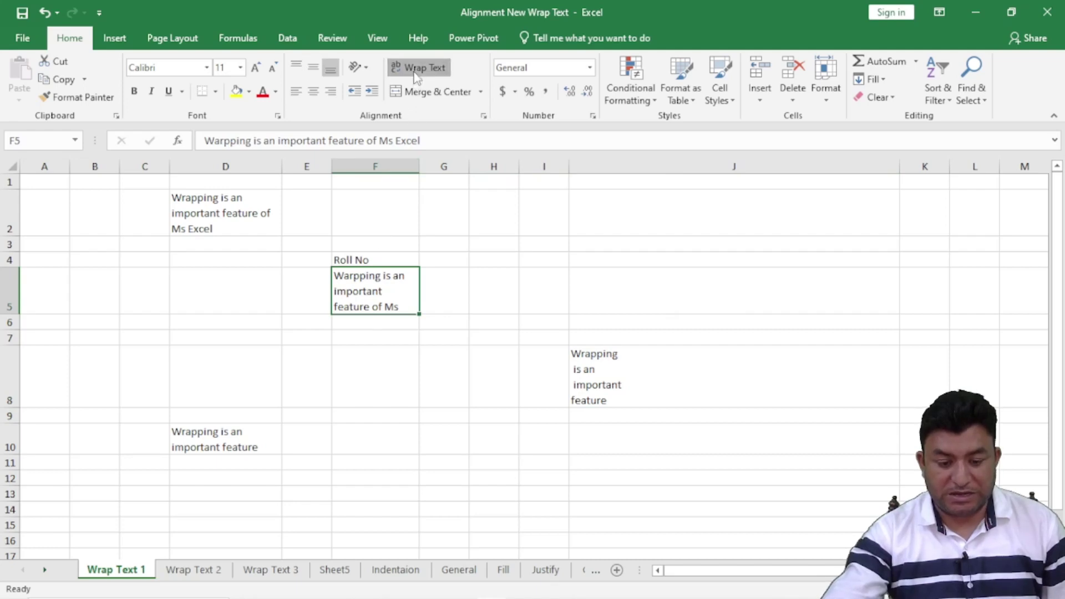
pyautogui.click(419, 67)
pyautogui.click(603, 349)
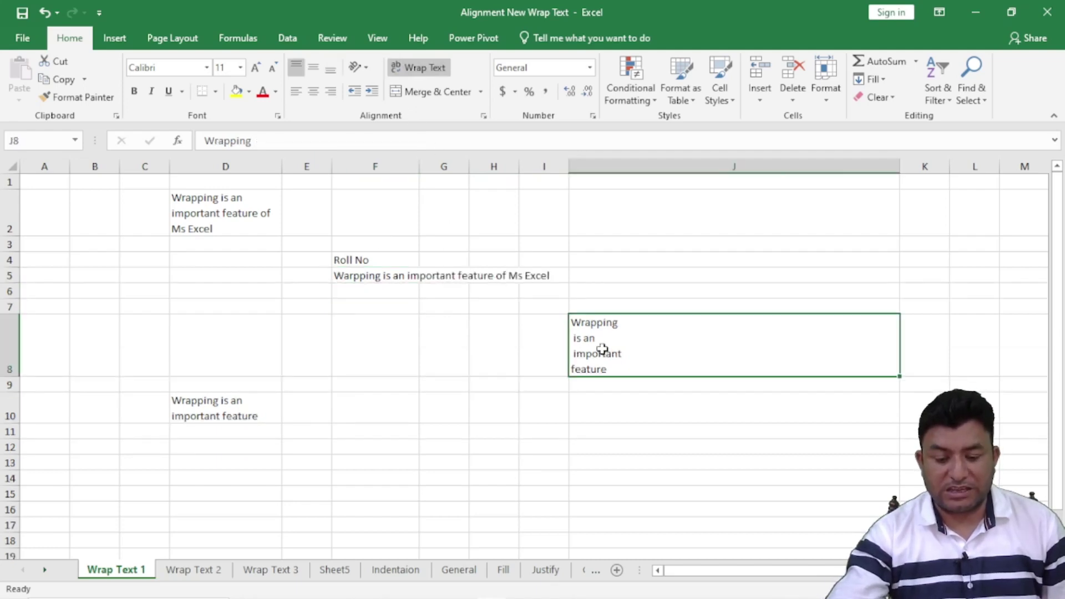
pyautogui.click(423, 68)
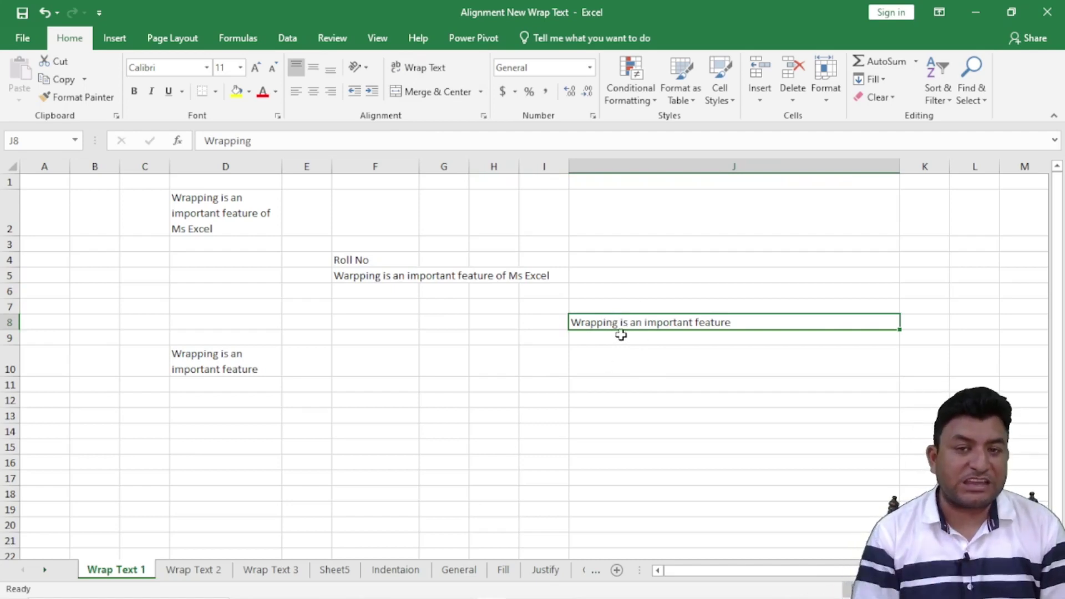
pyautogui.click(351, 276)
pyautogui.click(602, 323)
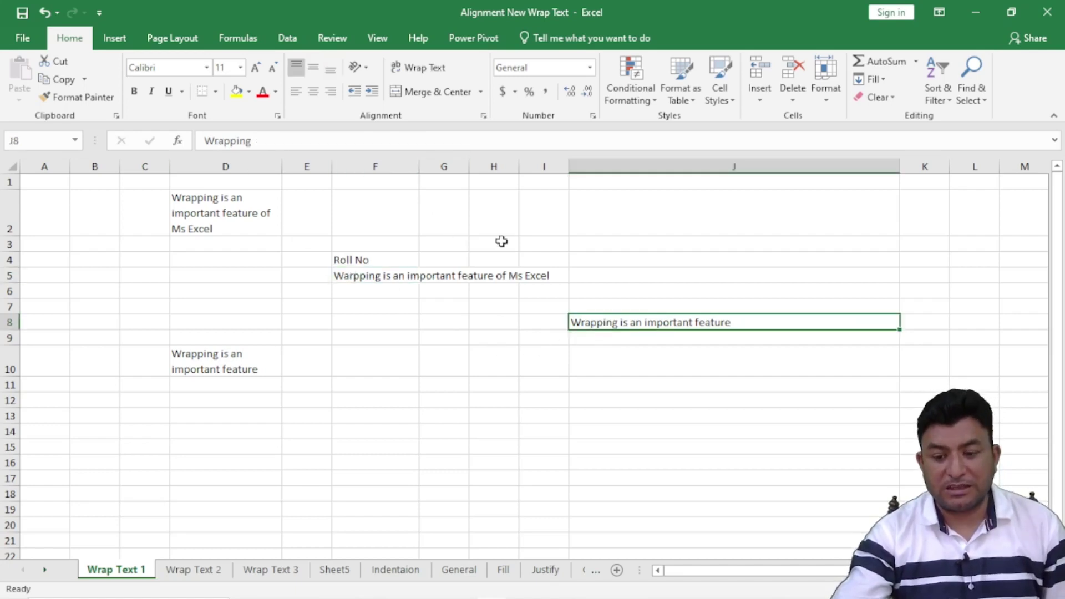
# - Expand the formula bar and remove the manual line breaks from J8, leaving "Wrapping is an important feature" on one line
pyautogui.click(1054, 141)
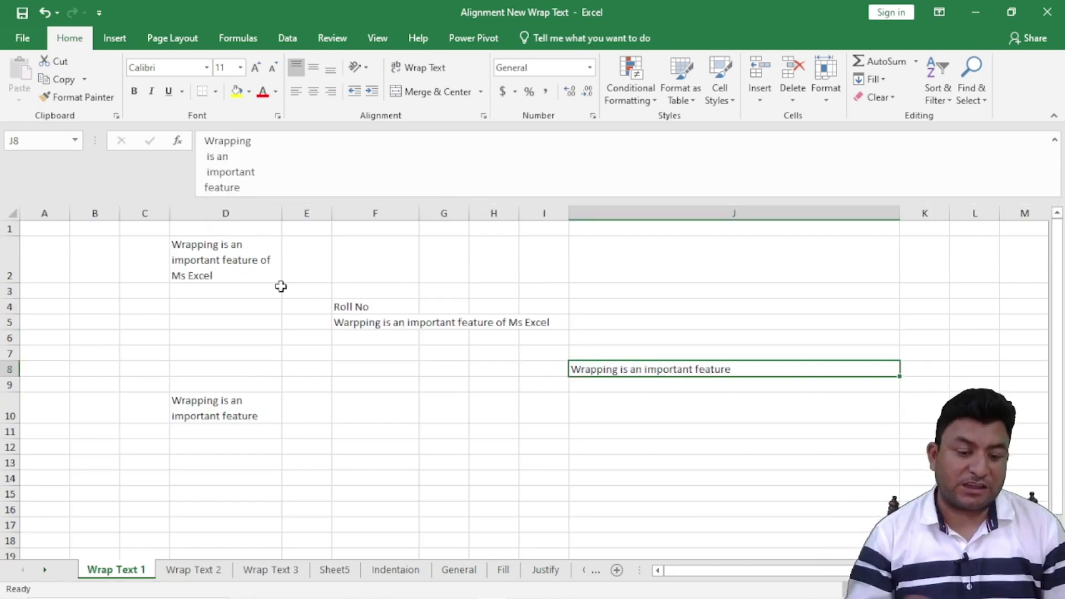
pyautogui.click(204, 157)
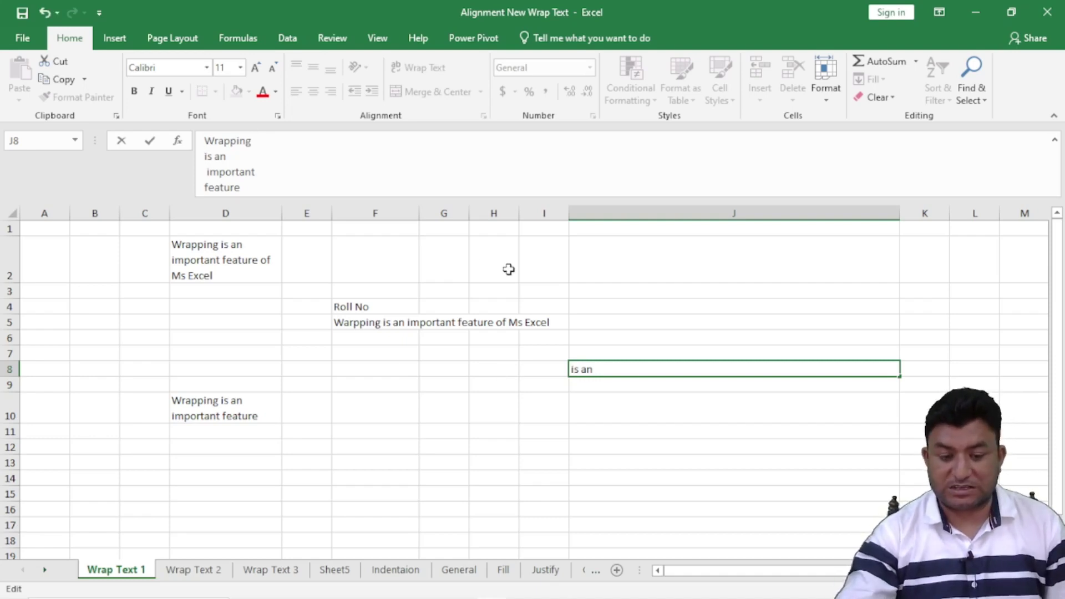
pyautogui.press('BackSpace')
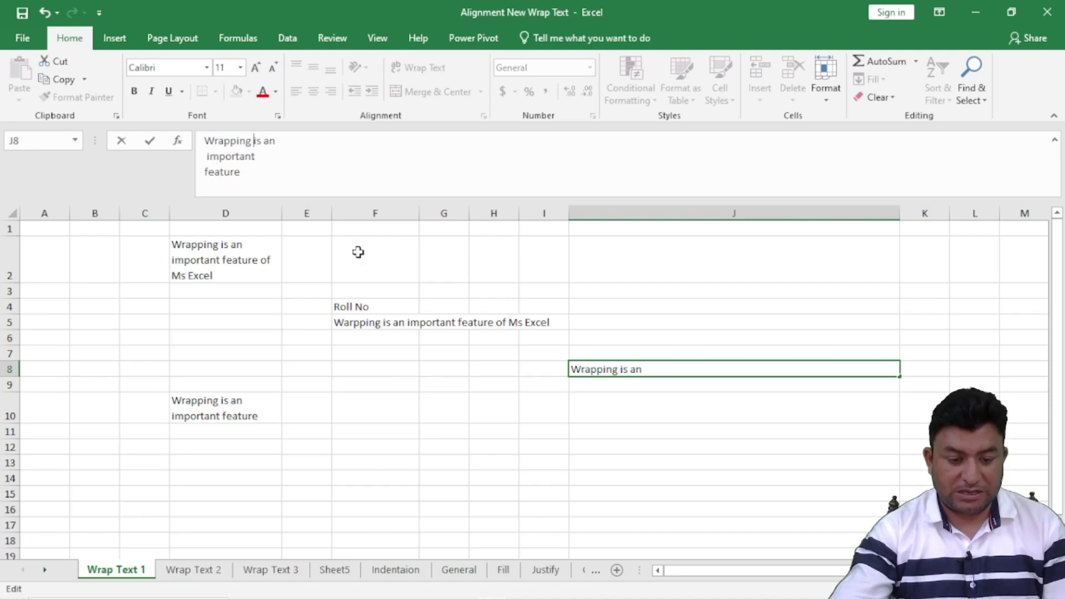
pyautogui.click(203, 157)
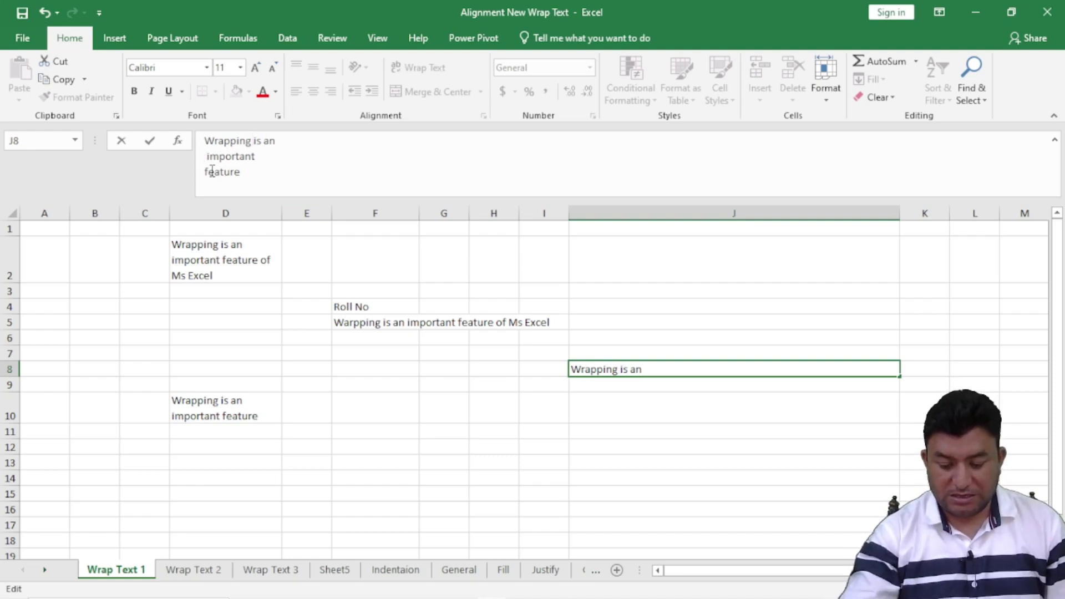
pyautogui.press('BackSpace')
pyautogui.press('BackSpace')
pyautogui.click(203, 157)
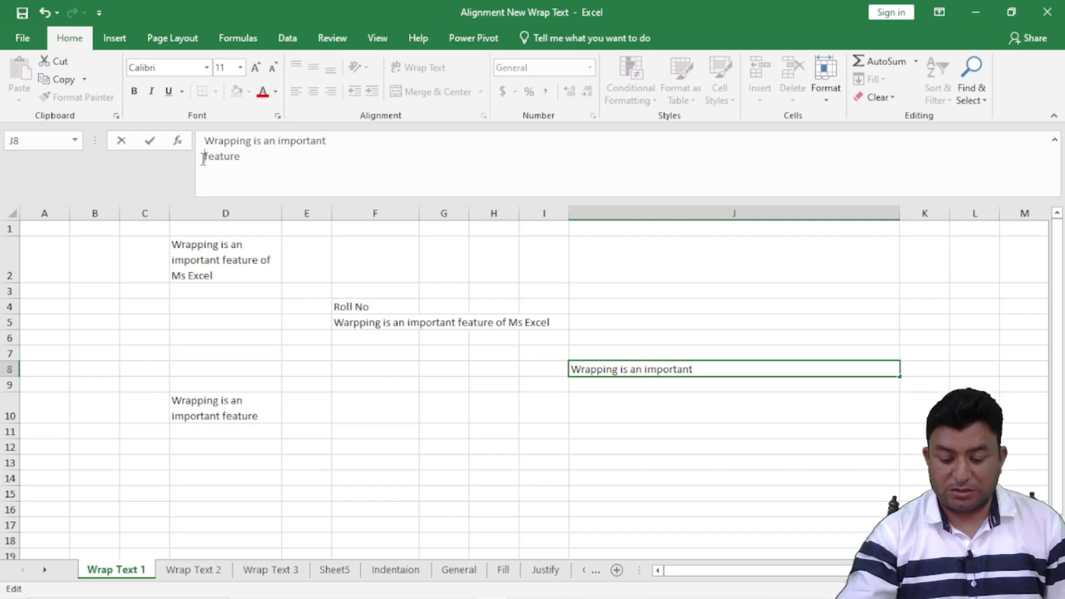
pyautogui.press('BackSpace')
pyautogui.press('BackSpace')
pyautogui.click(312, 432)
pyautogui.click(657, 372)
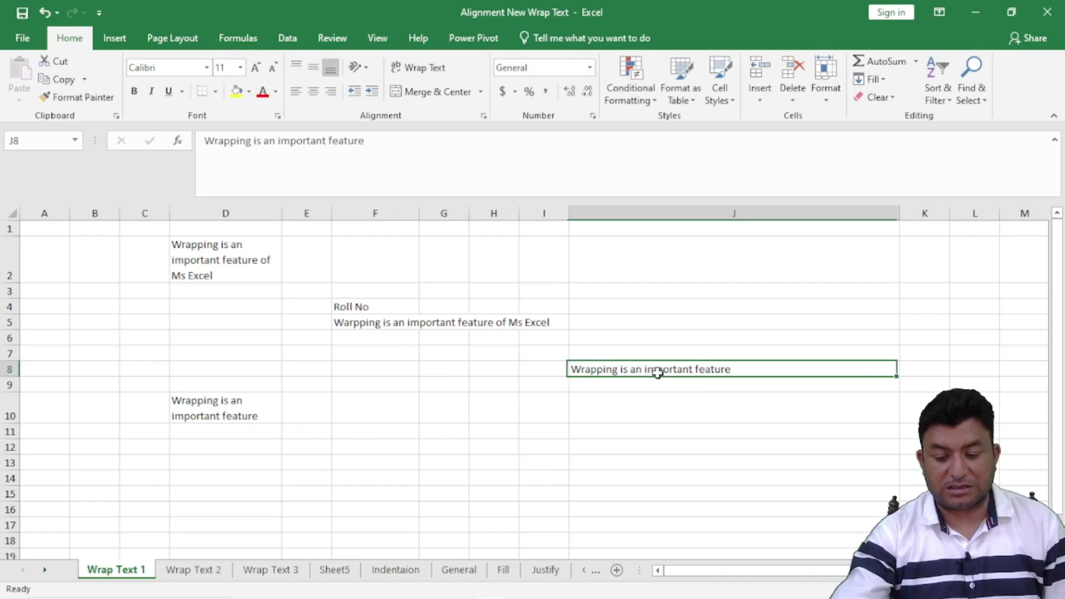
# - Collapse the formula bar and narrow column J to just fit the single-line text in J8
pyautogui.click(1054, 141)
pyautogui.click(272, 141)
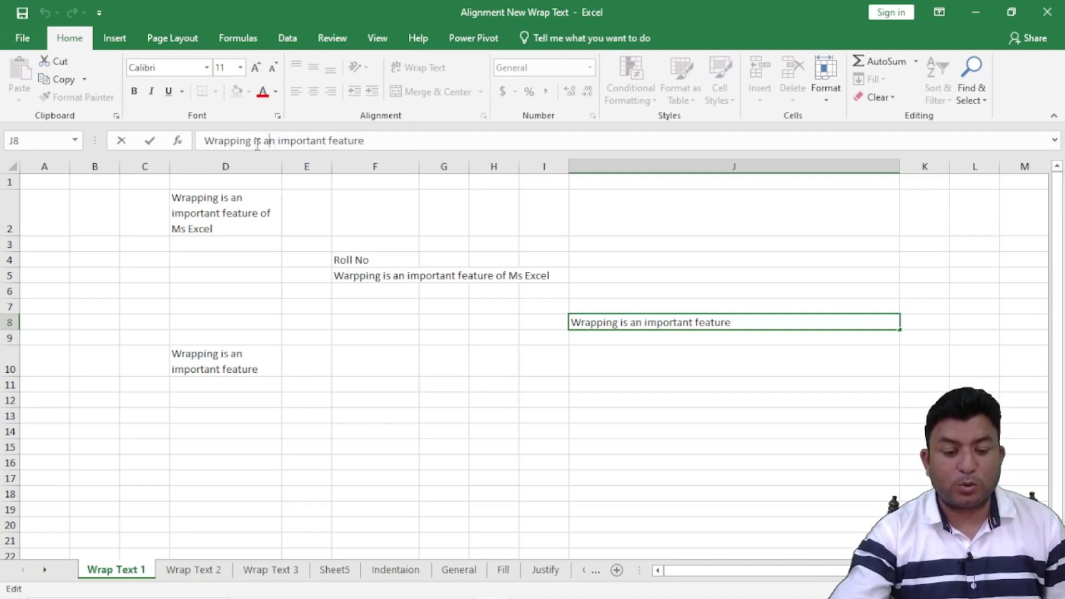
pyautogui.click(636, 322)
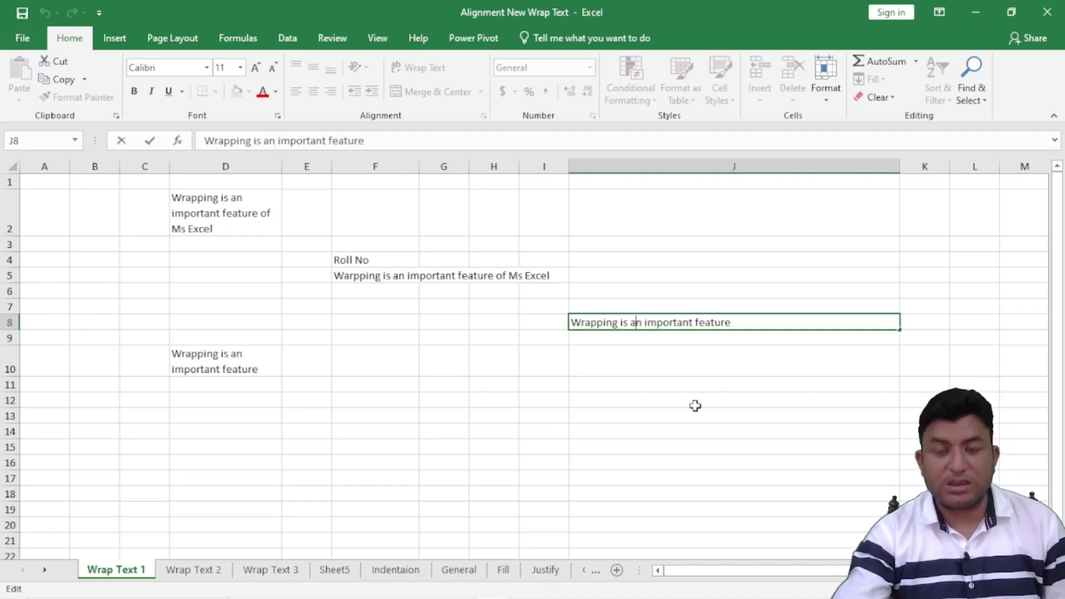
pyautogui.click(896, 193)
pyautogui.moveTo(899, 166); pyautogui.dragTo(743, 167)
pyautogui.moveTo(735, 336); pyautogui.dragTo(735, 346)
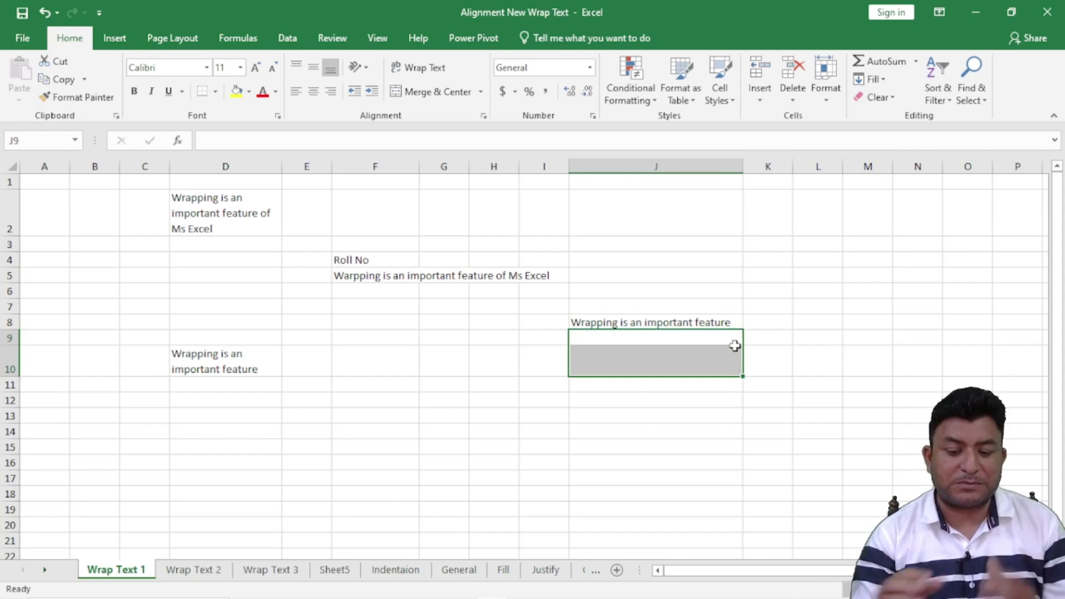
# - Apply Wrap Text to cell F5
pyautogui.click(648, 324)
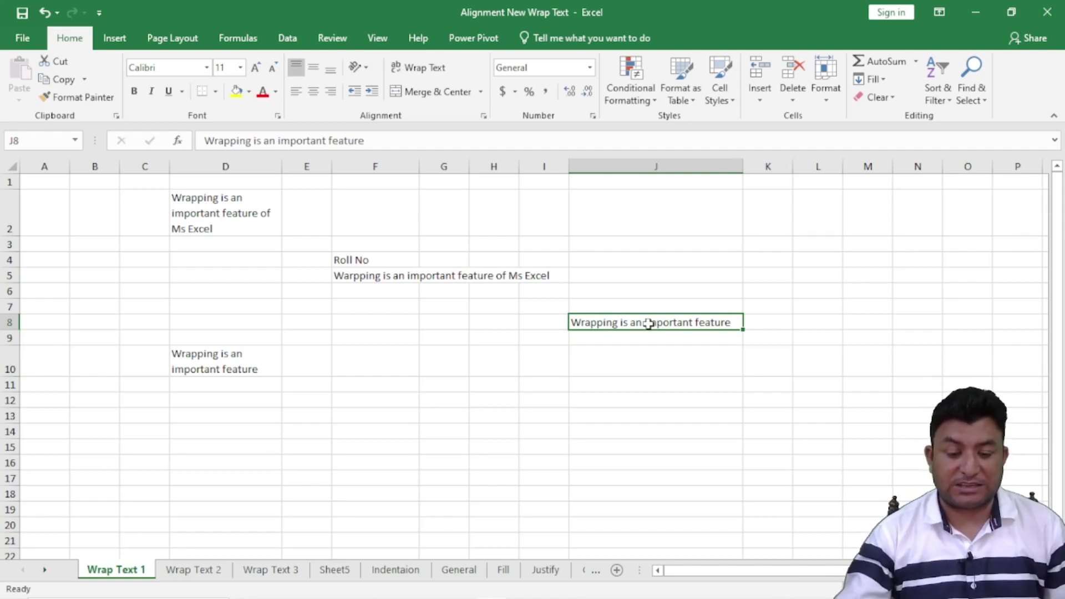
pyautogui.click(395, 274)
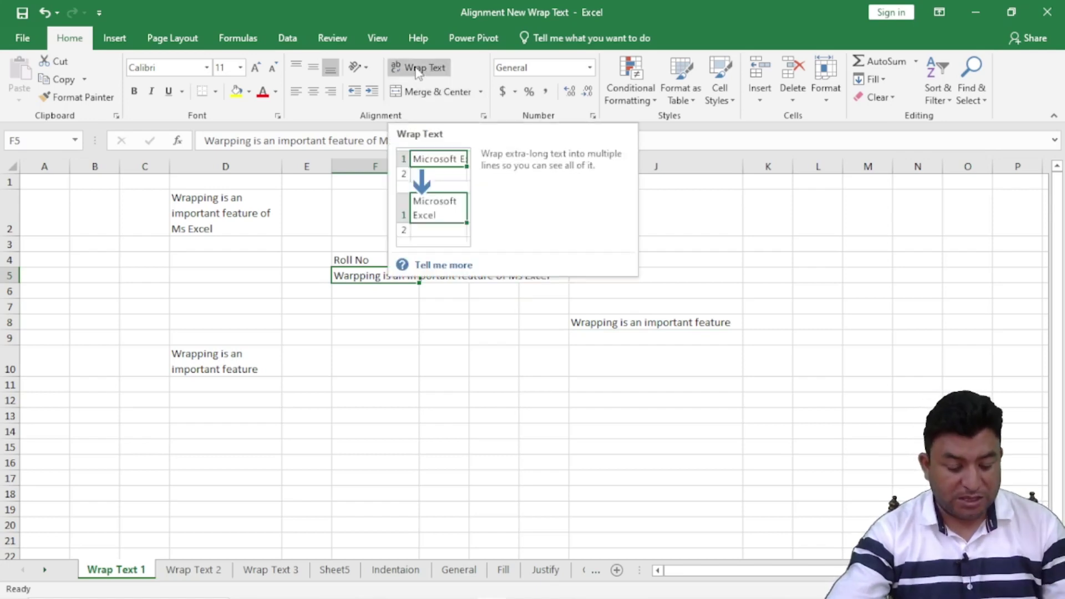
pyautogui.click(804, 233)
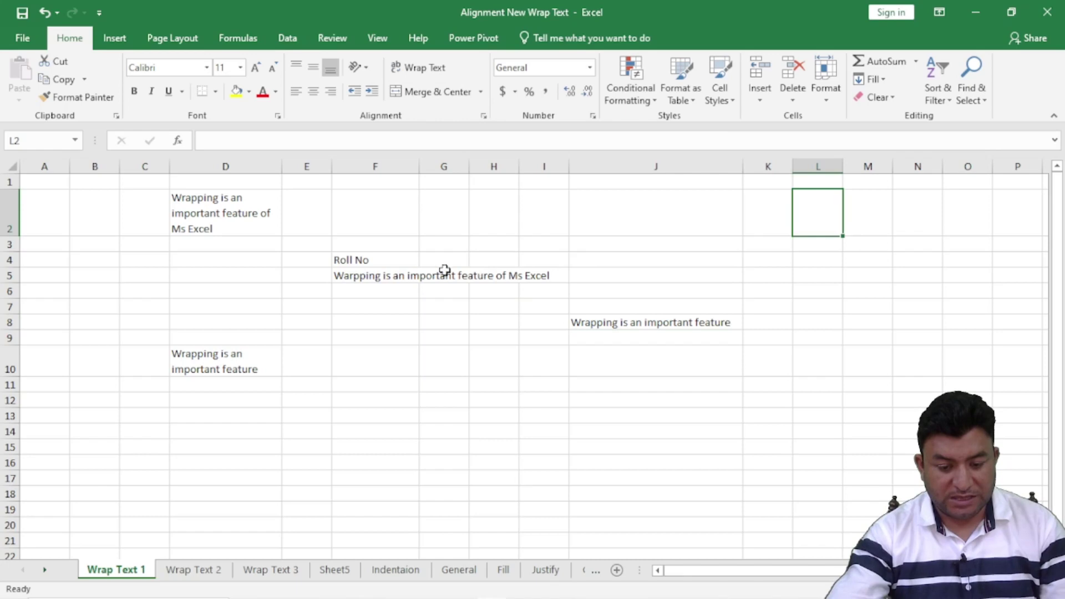
pyautogui.click(409, 277)
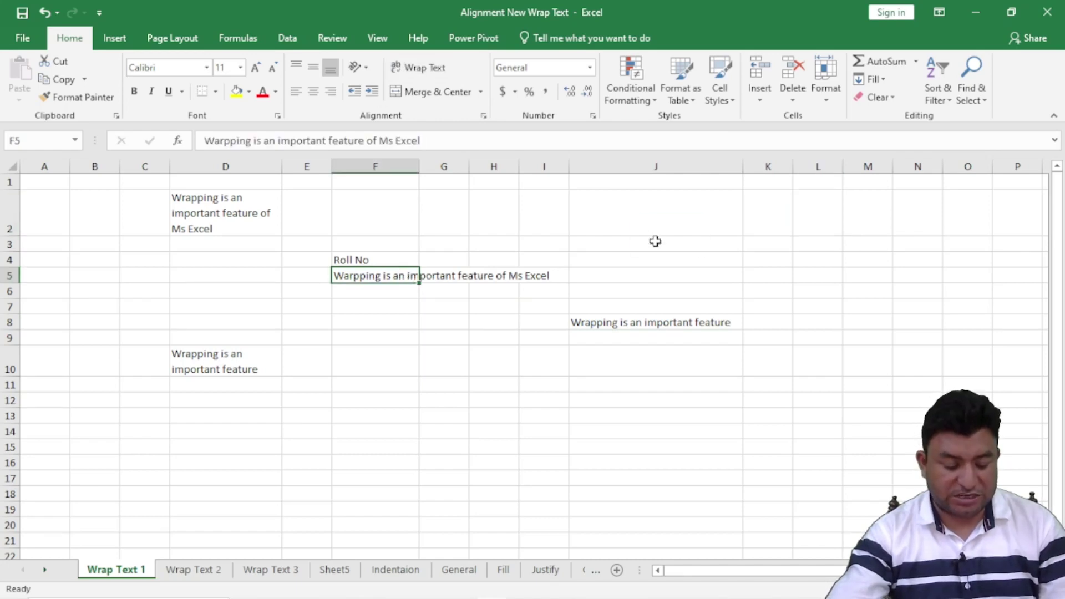
pyautogui.press('alt')
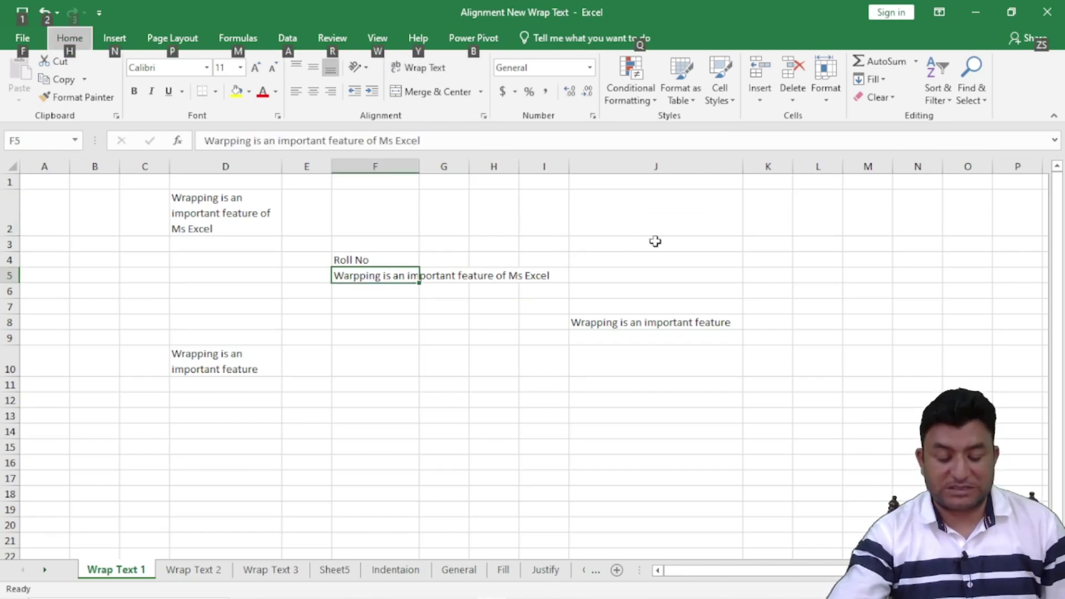
pyautogui.press('h')
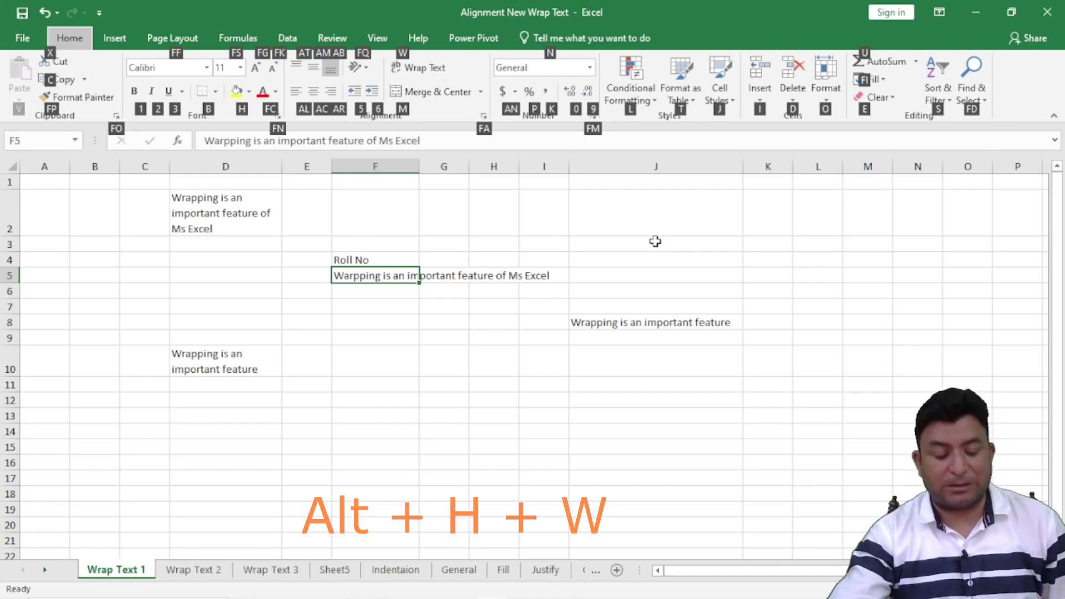
pyautogui.press('w')
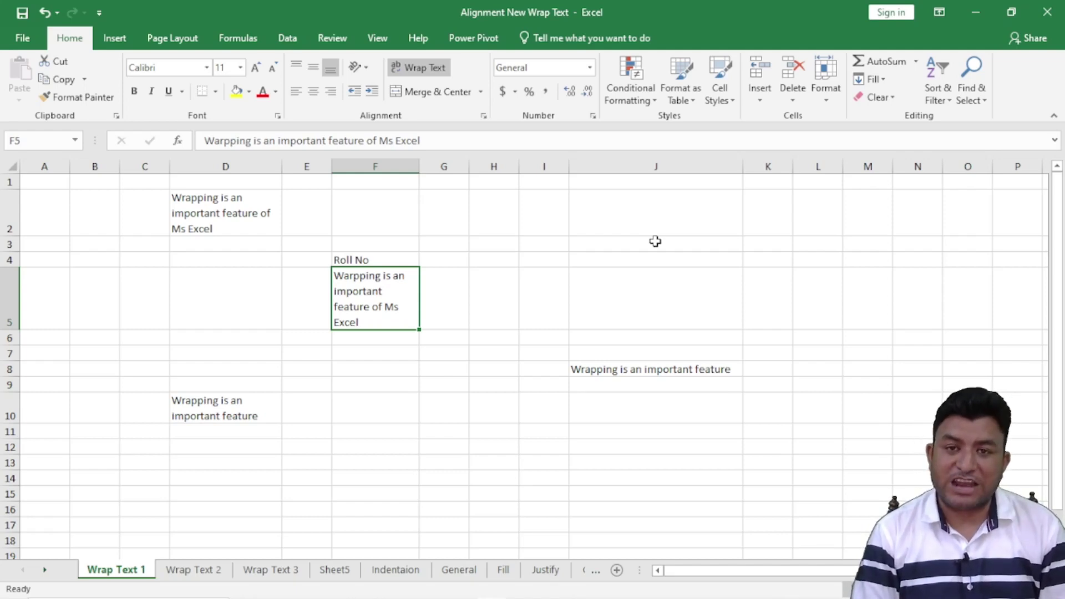
# - Toggle Wrap Text off and on several times for F5, leaving it switched off
pyautogui.click(426, 68)
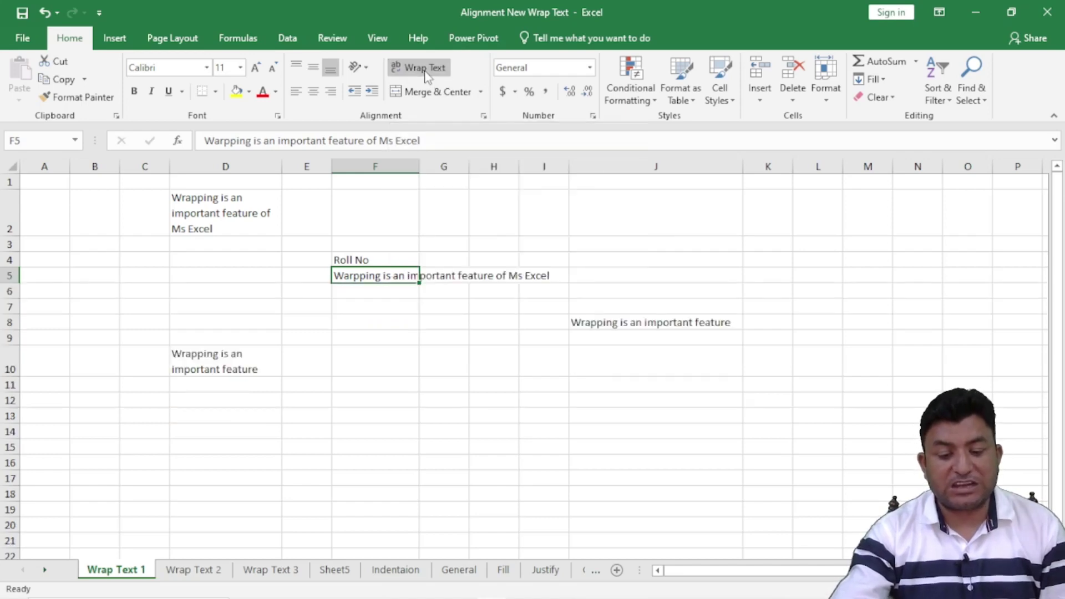
pyautogui.click(426, 67)
pyautogui.click(425, 67)
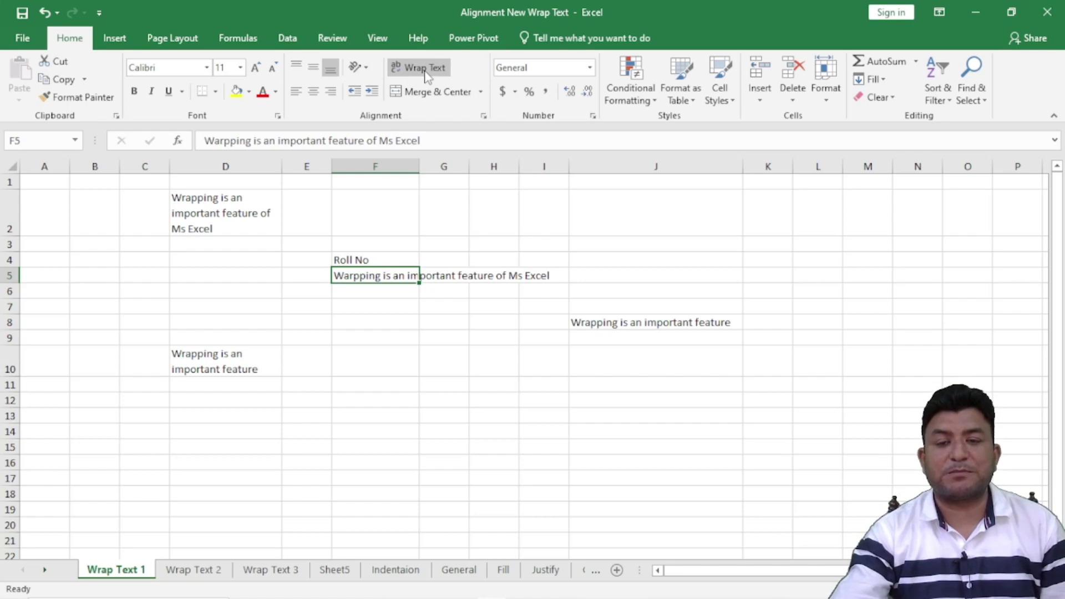
pyautogui.click(426, 68)
pyautogui.click(426, 69)
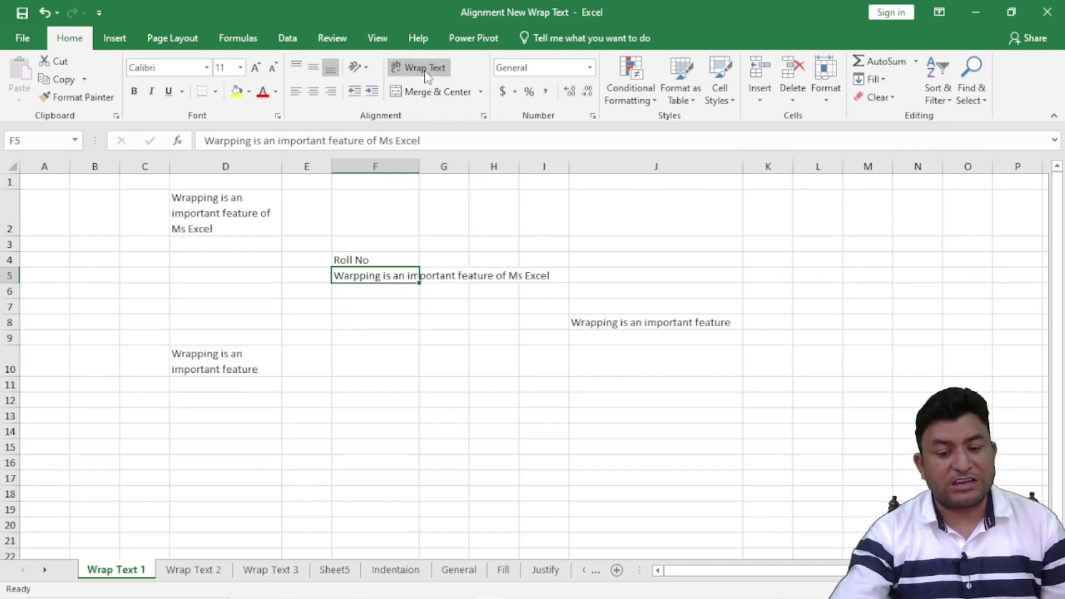
pyautogui.click(425, 69)
pyautogui.click(426, 70)
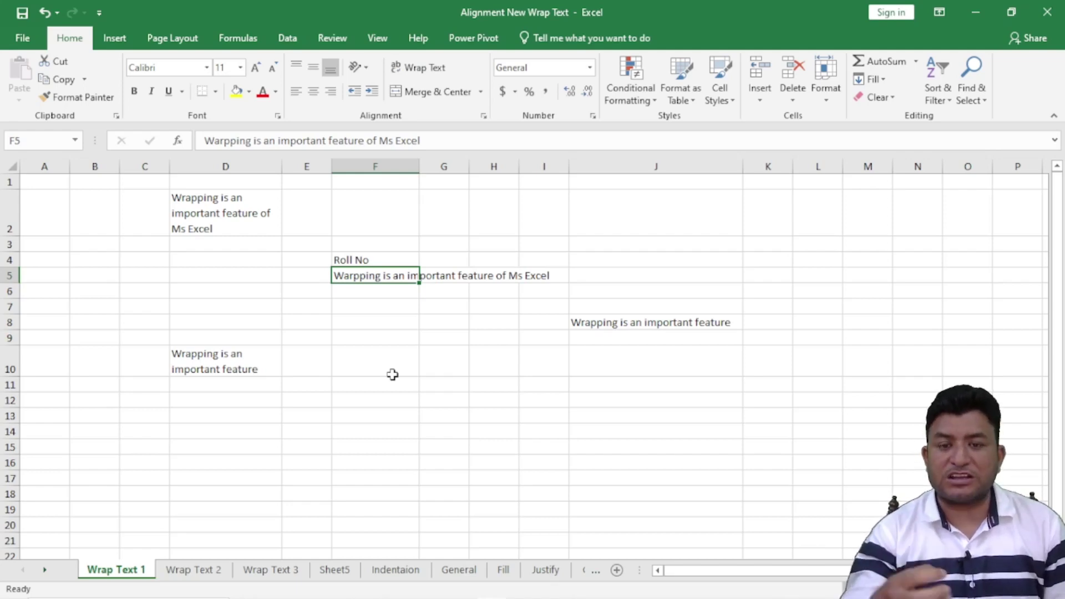
# - Wrap the text in F5 through the Format Cells alignment settings and undo the change
pyautogui.click(483, 116)
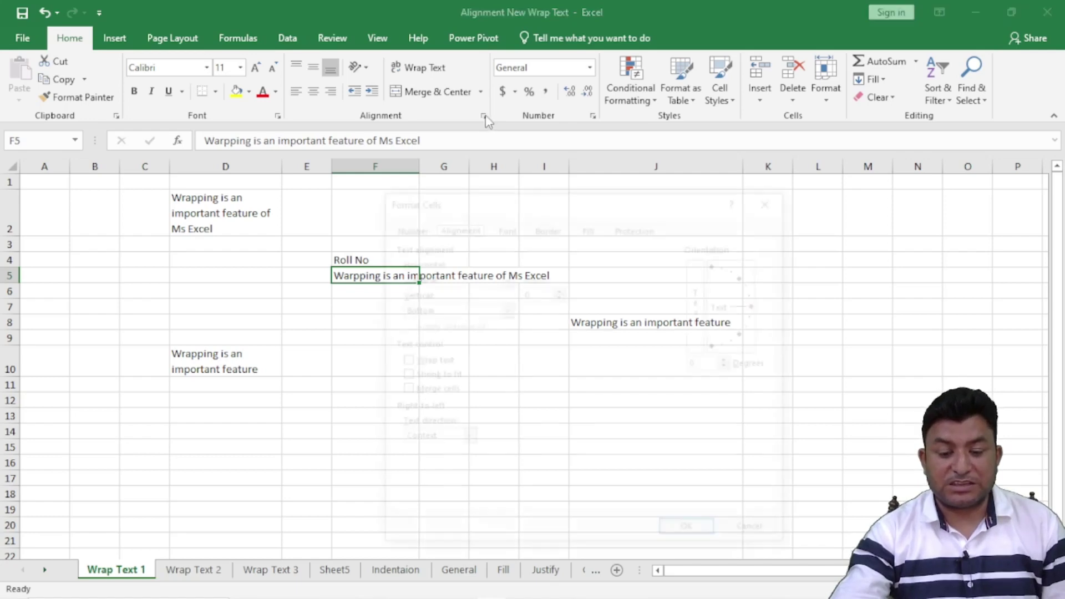
pyautogui.click(402, 361)
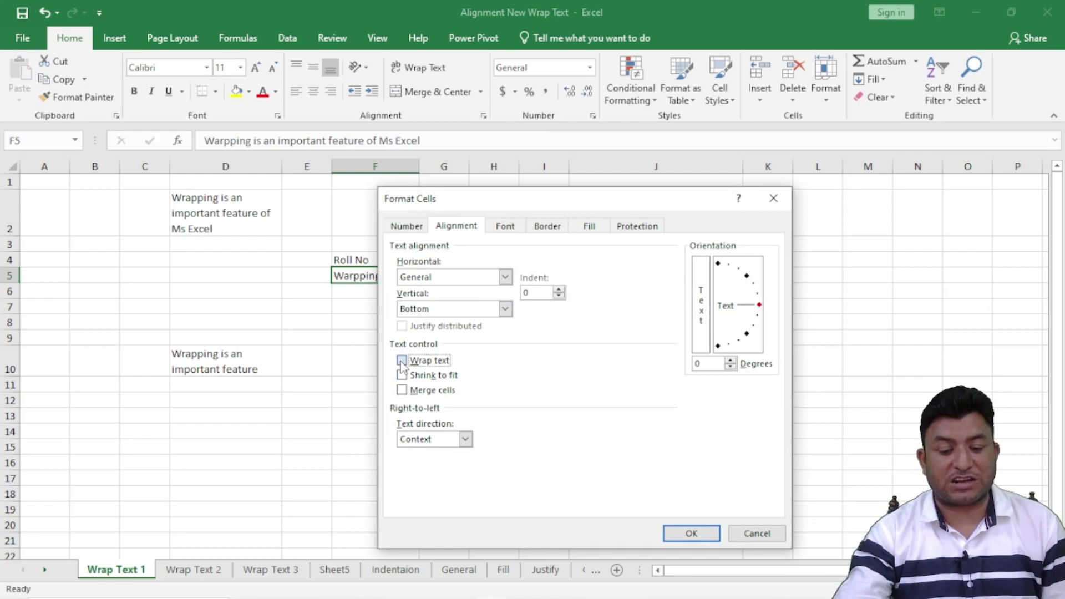
pyautogui.click(673, 532)
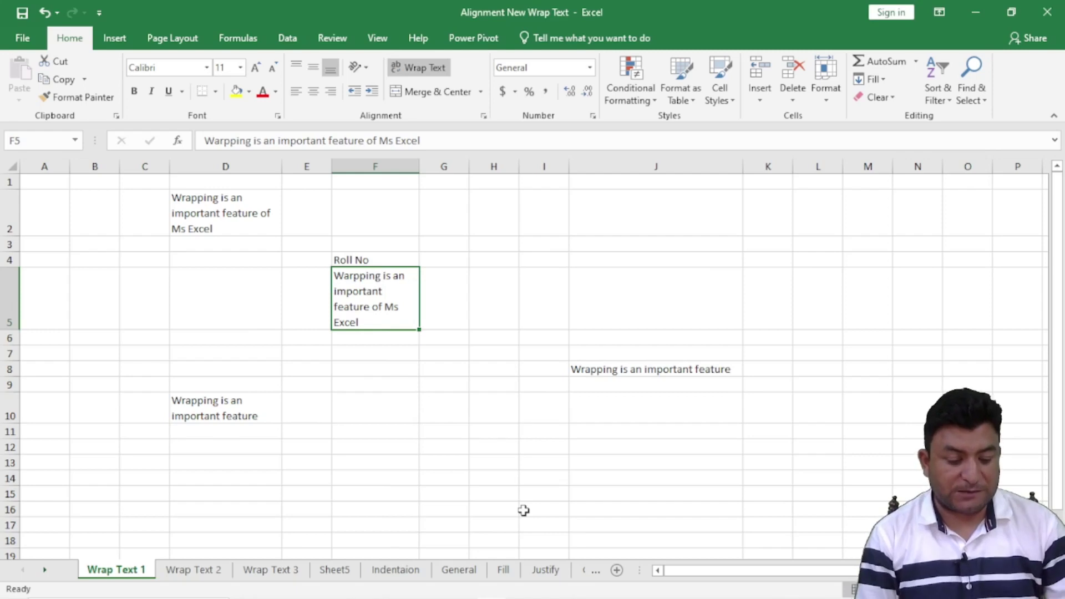
pyautogui.hotkey('ctrl', 'z')
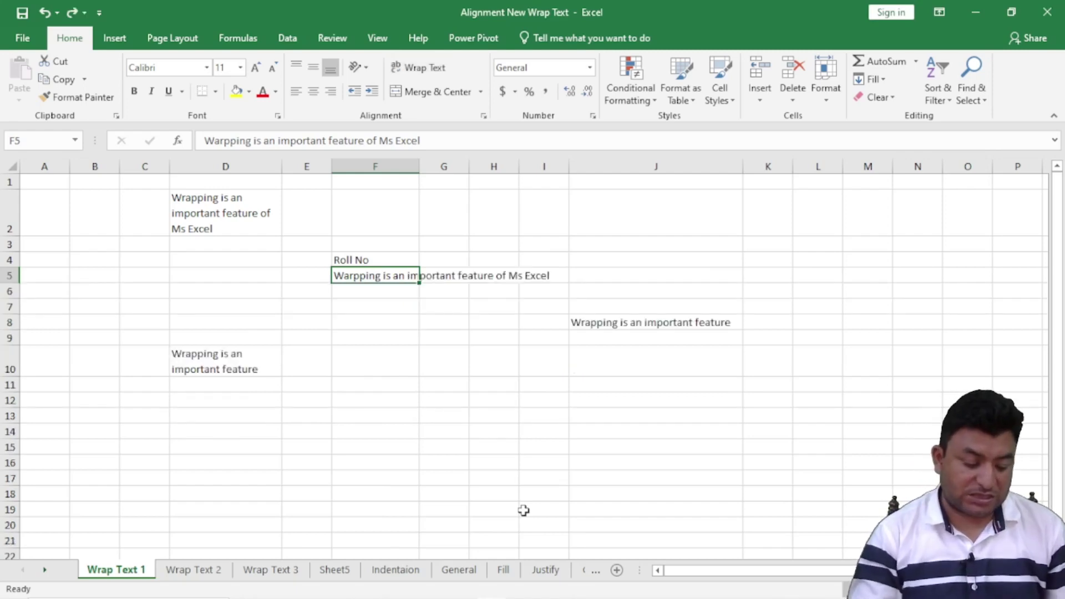
# - Reopen the Format Cells alignment settings for F5, apply Wrap text once more, and undo the wrapping
pyautogui.hotkey('ctrl', '1')
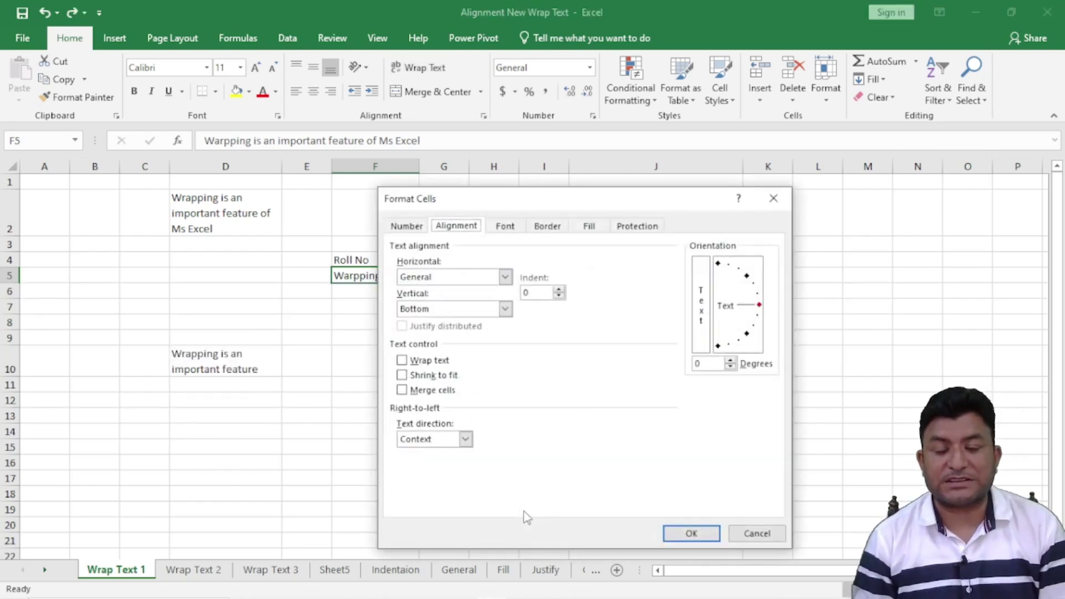
pyautogui.moveTo(510, 201); pyautogui.dragTo(383, 136)
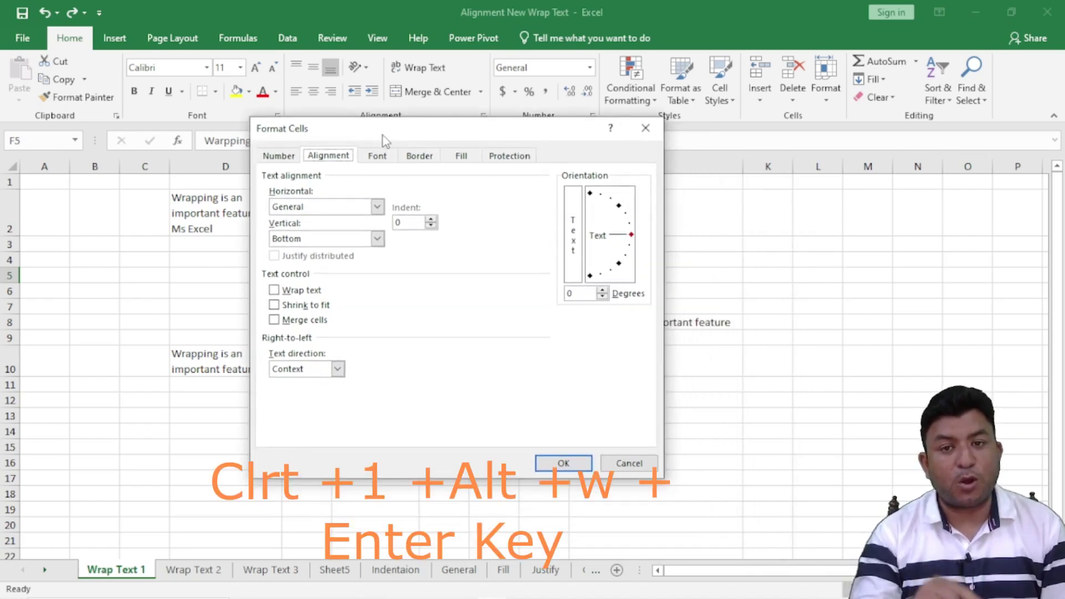
pyautogui.hotkey('alt', 'w')
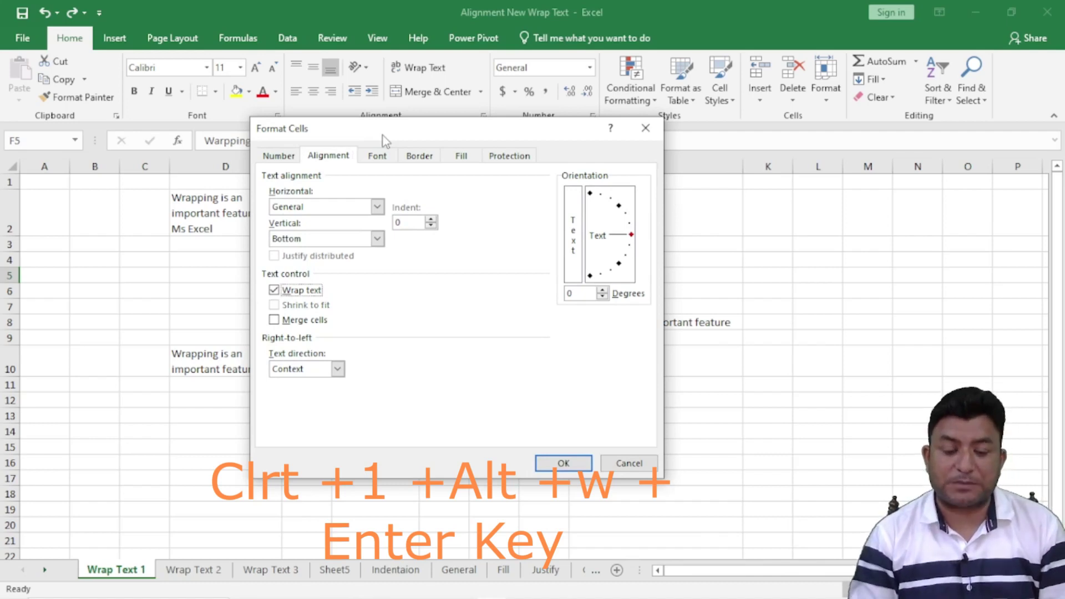
pyautogui.press('Return')
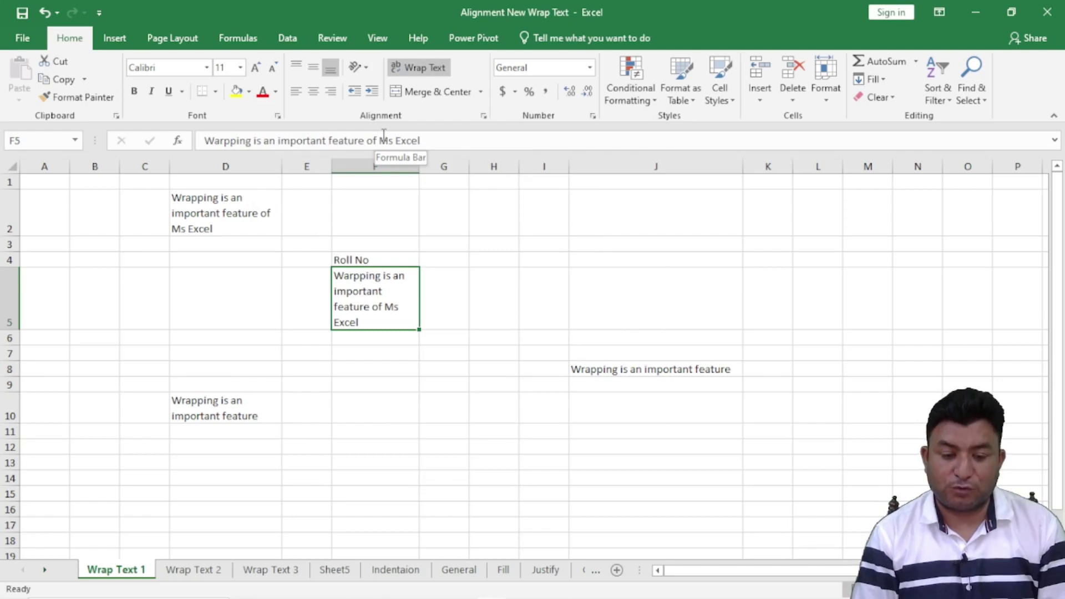
pyautogui.hotkey('ctrl', 'z')
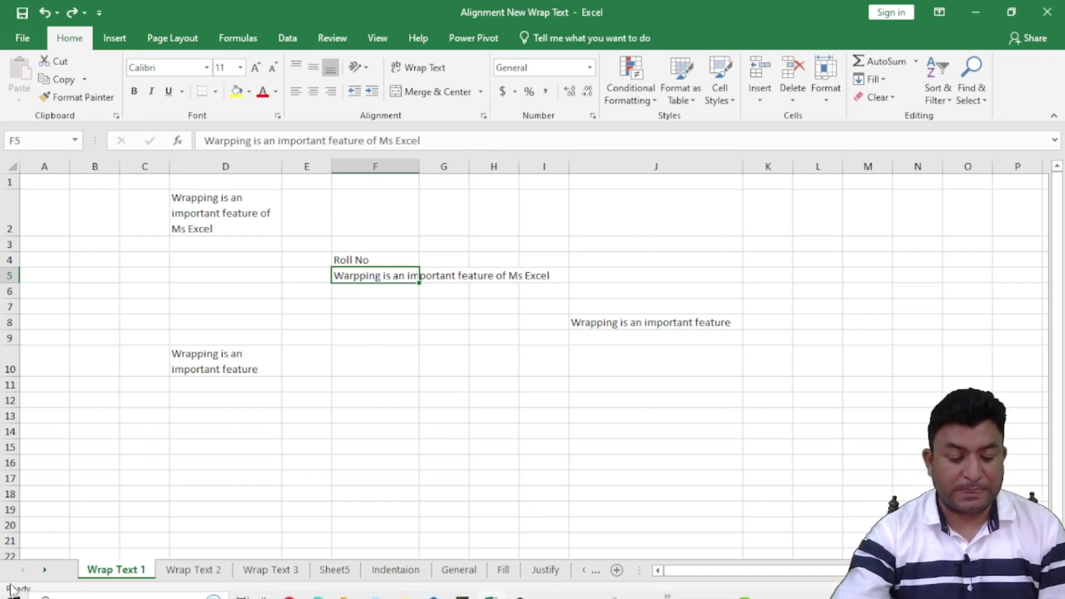
# - On the Wrap Text 2 sheet, auto-fit columns A to F to the width of their header text
pyautogui.click(193, 569)
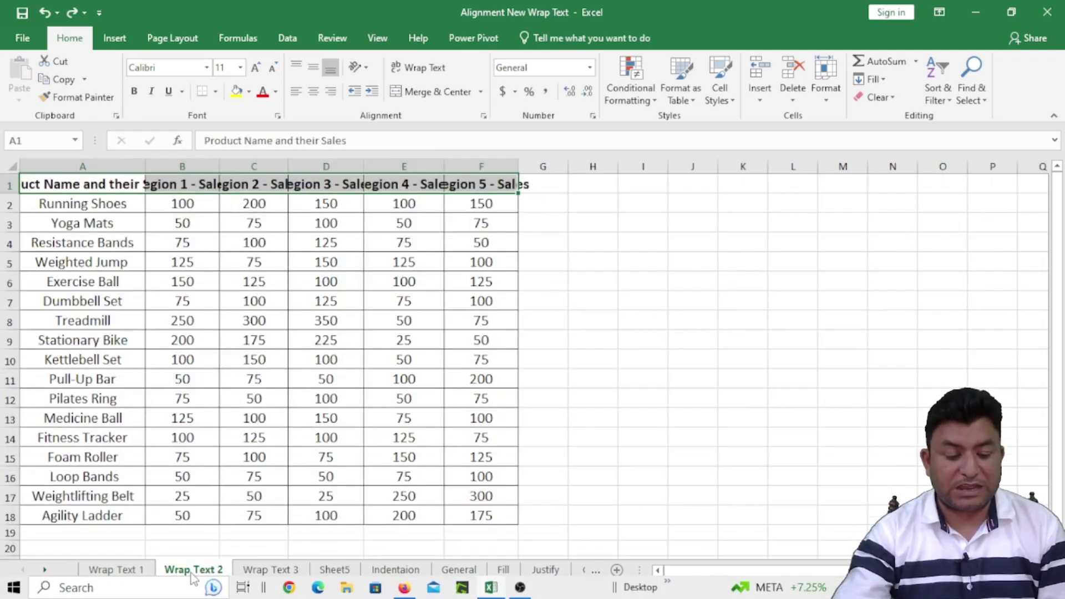
pyautogui.click(179, 280)
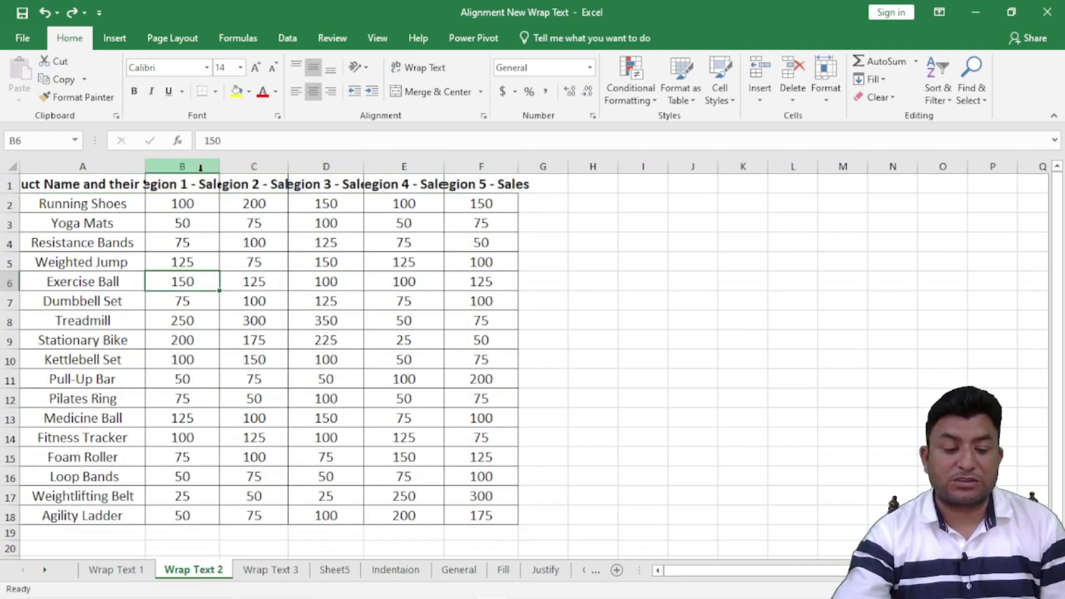
pyautogui.click(191, 187)
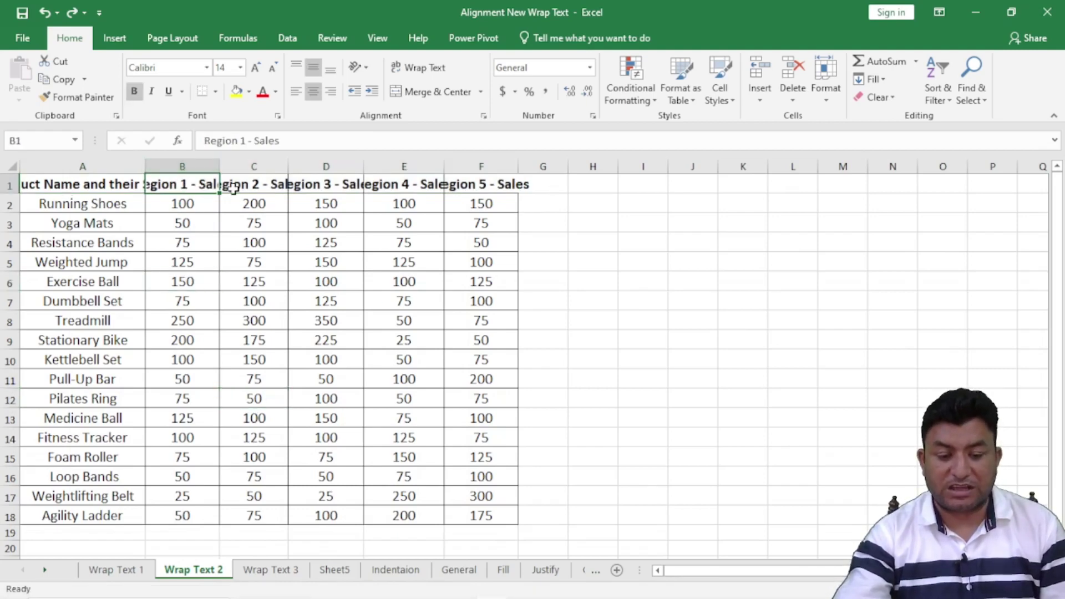
pyautogui.click(314, 188)
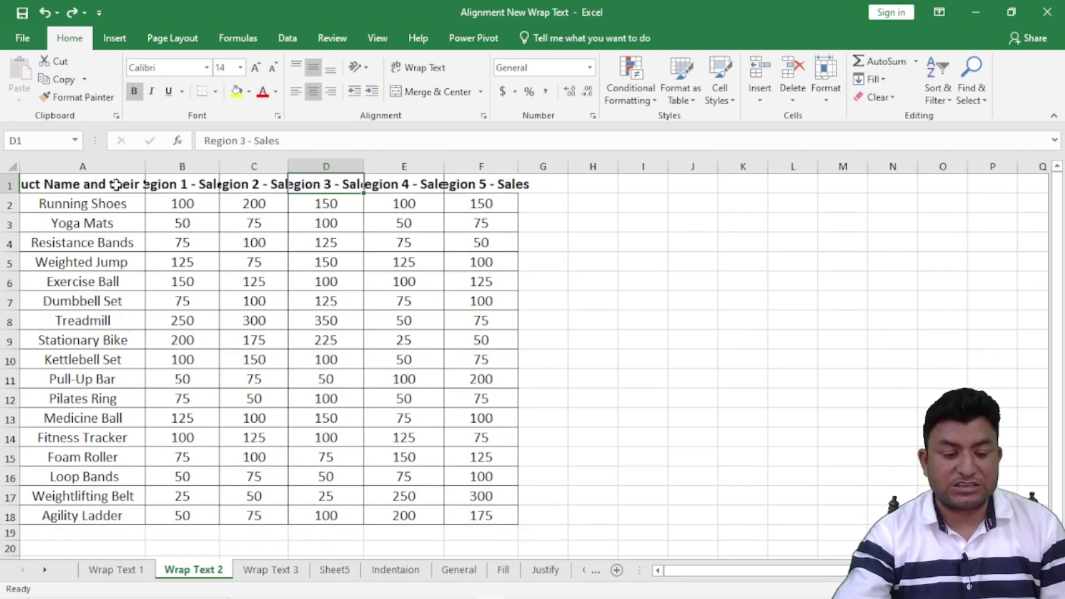
pyautogui.click(124, 186)
pyautogui.moveTo(76, 175); pyautogui.dragTo(461, 190)
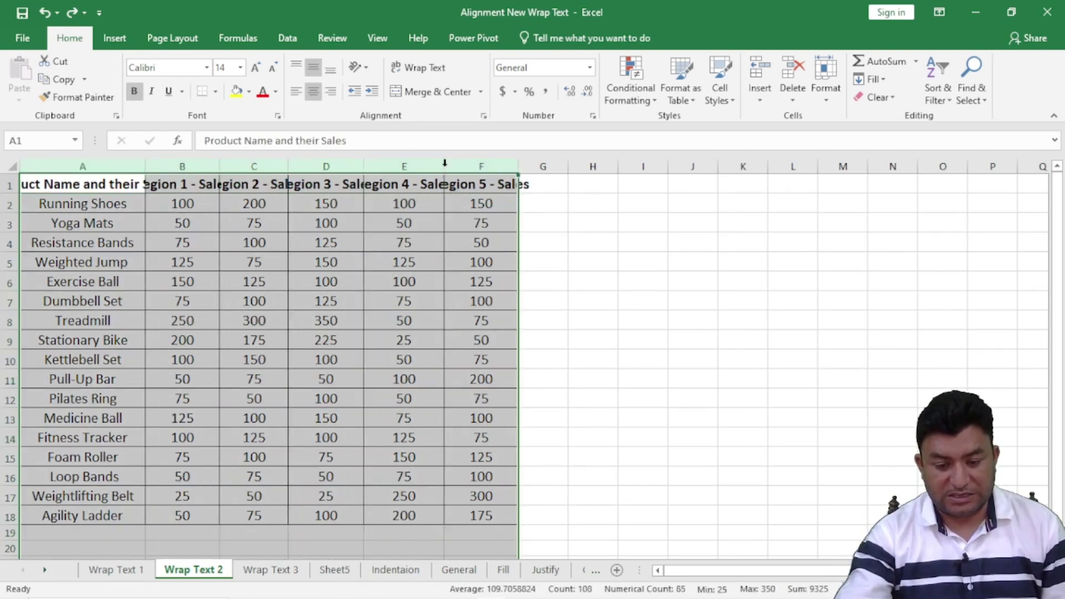
pyautogui.doubleClick(441, 172)
pyautogui.click(415, 253)
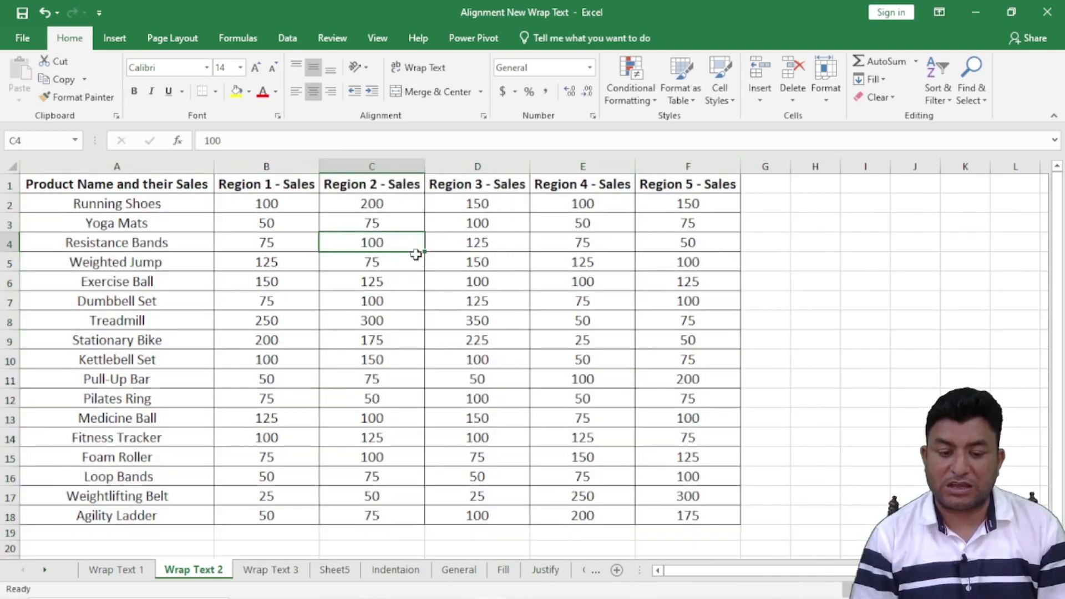
# - Narrow columns A to F one by one until their row 1 headers no longer fit the column width
pyautogui.moveTo(319, 166); pyautogui.dragTo(297, 167)
pyautogui.moveTo(401, 166); pyautogui.dragTo(364, 166)
pyautogui.moveTo(470, 166); pyautogui.dragTo(439, 166)
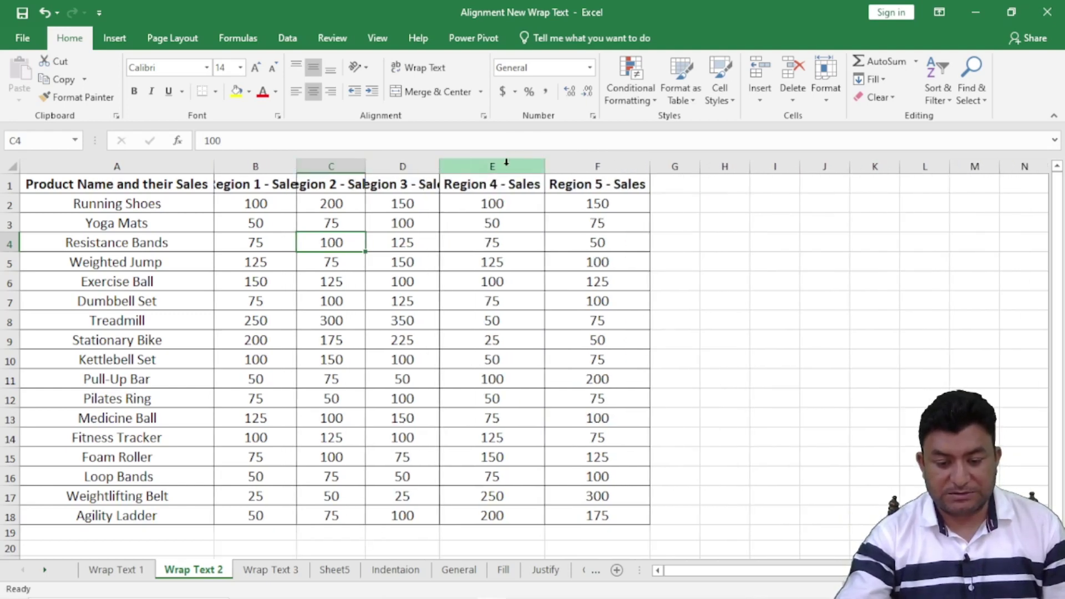
pyautogui.moveTo(544, 166); pyautogui.dragTo(515, 166)
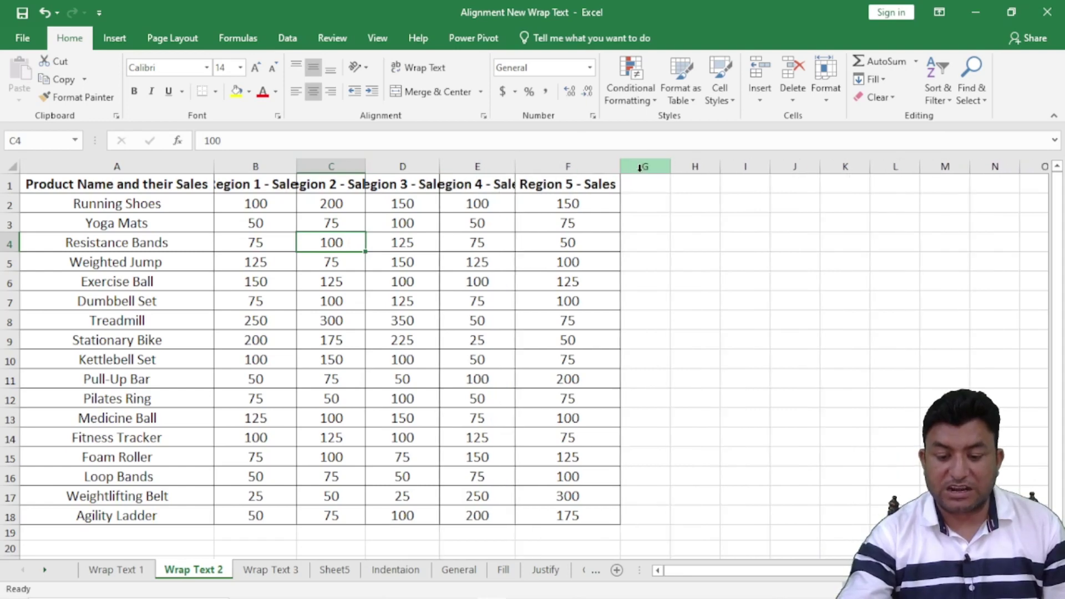
pyautogui.moveTo(617, 166); pyautogui.dragTo(596, 166)
pyautogui.moveTo(214, 167); pyautogui.dragTo(151, 168)
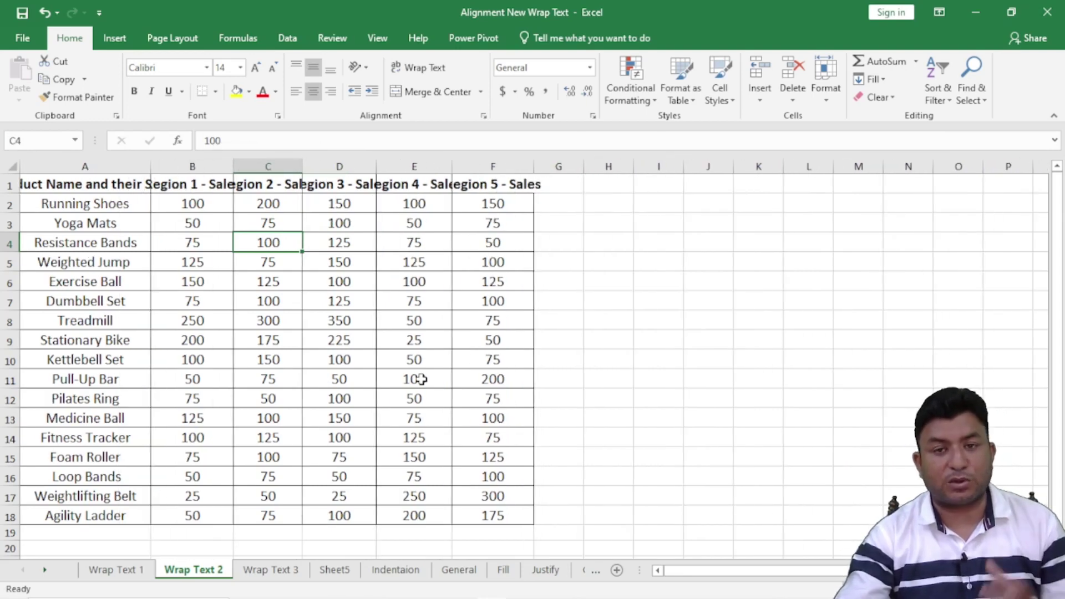
# - Apply Wrap Text to the header cells A1:F1 of the sales table
pyautogui.click(197, 185)
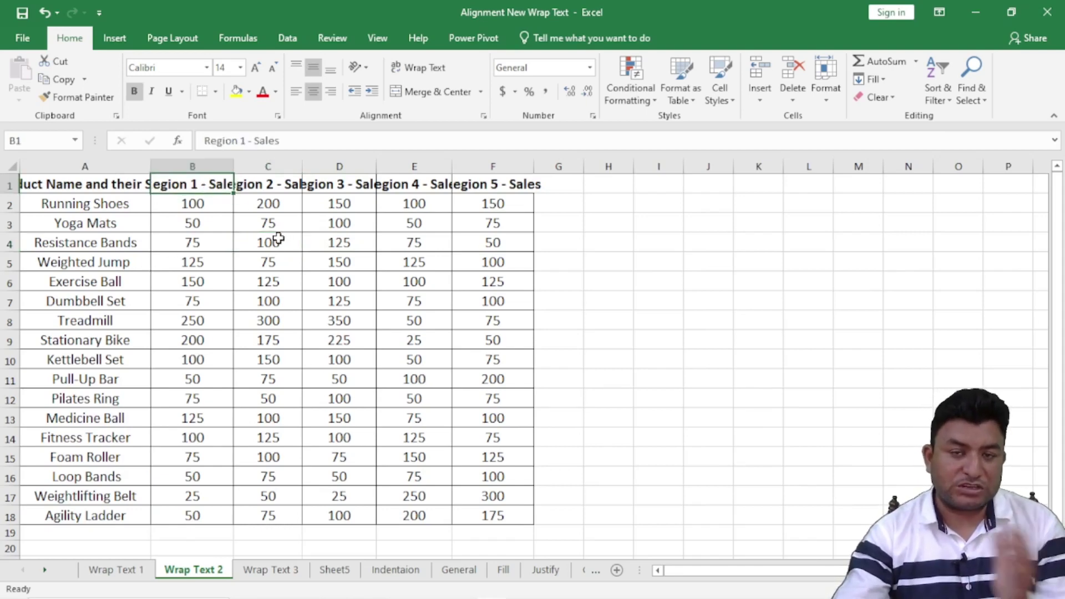
pyautogui.click(259, 185)
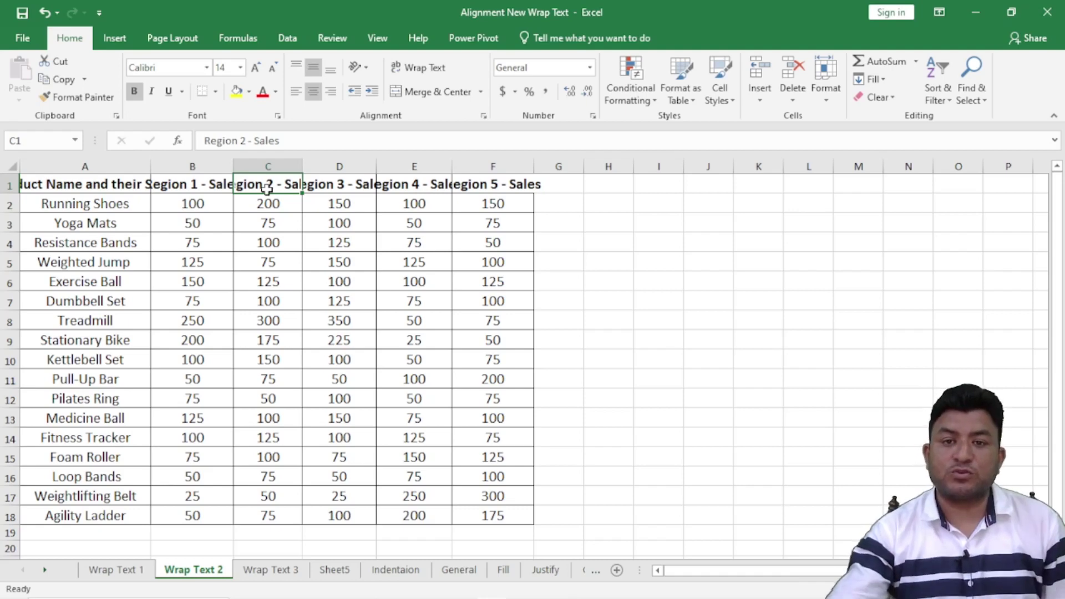
pyautogui.moveTo(24, 185); pyautogui.dragTo(492, 190)
pyautogui.click(417, 69)
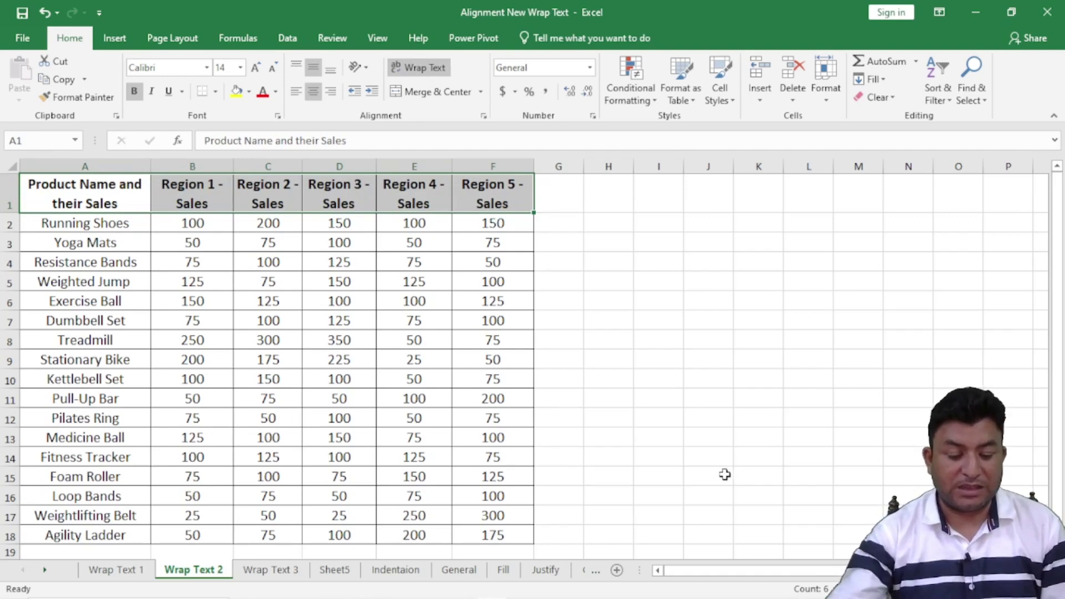
# - On the Wrap Text 3 sheet, examine how far the printer description in row 2 overflows across the neighbouring columns
pyautogui.click(280, 570)
pyautogui.click(315, 397)
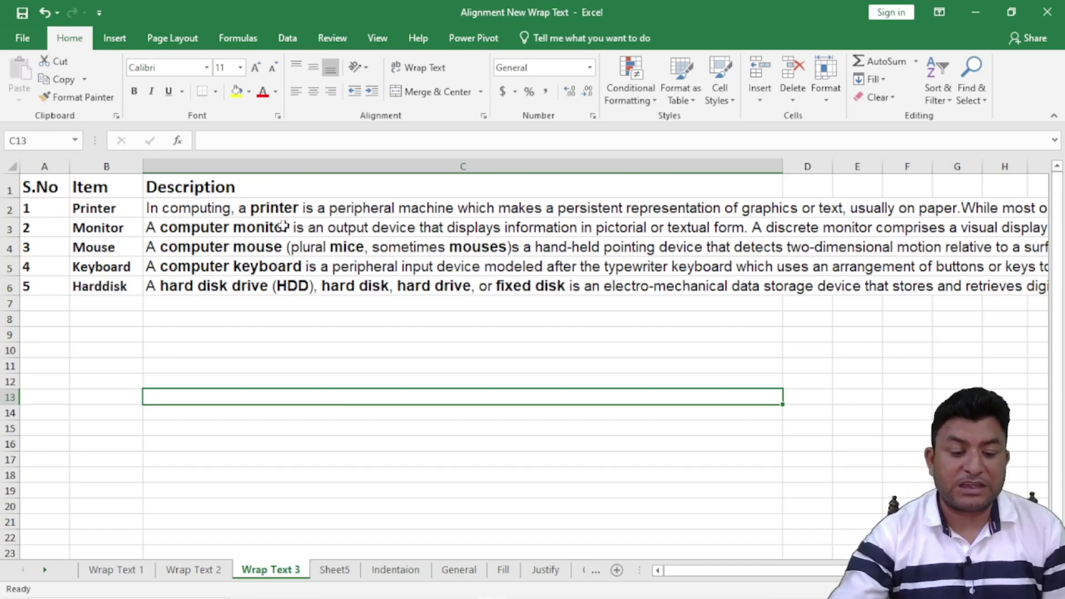
pyautogui.click(259, 210)
pyautogui.press('Right')
pyautogui.press('Right')
pyautogui.press('Right')
pyautogui.press('Right')
pyautogui.press('Right')
pyautogui.press('Right')
pyautogui.press('Right')
pyautogui.press('Right')
pyautogui.press('Right')
pyautogui.press('Right')
pyautogui.press('Right')
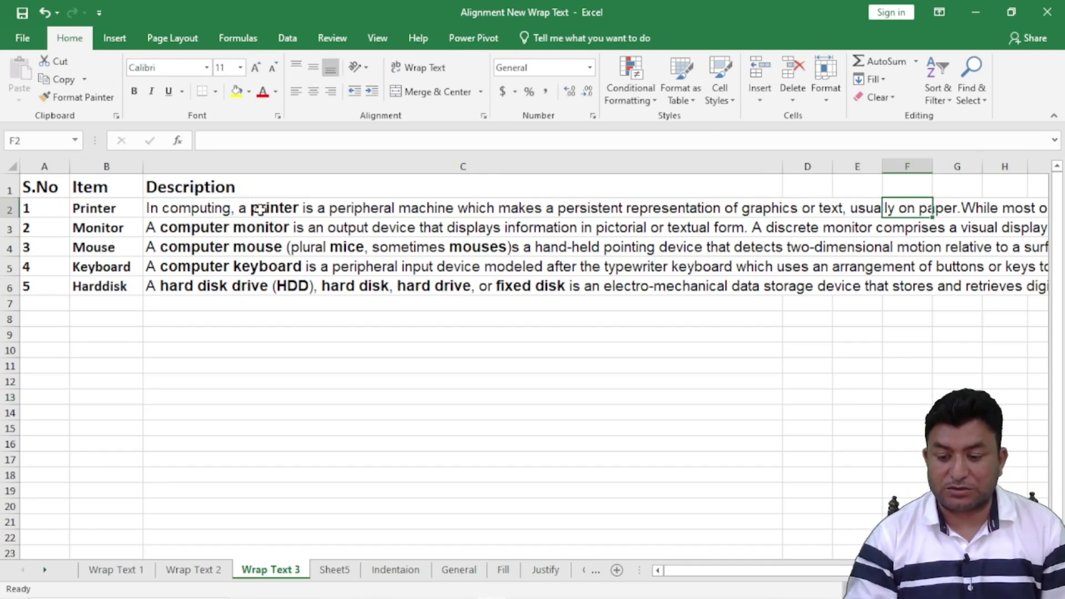
pyautogui.press('Right')
pyautogui.press('Right')
pyautogui.press('Right')
pyautogui.press('Right')
pyautogui.press('Right')
pyautogui.press('Right')
pyautogui.press('Right')
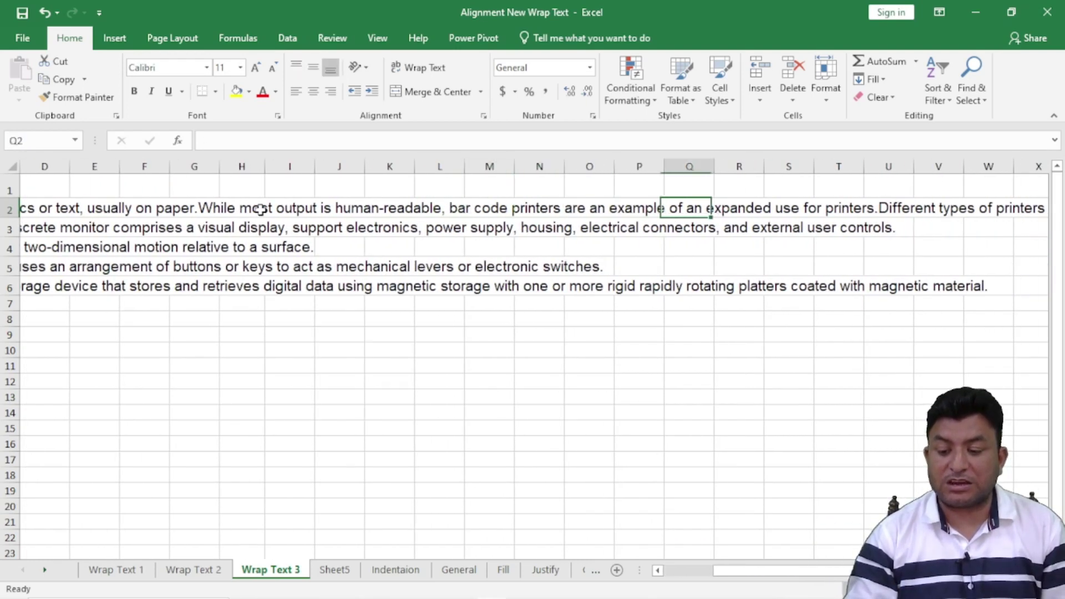
pyautogui.press('Left')
pyautogui.press('Left')
pyautogui.press('Left')
pyautogui.press('Left')
pyautogui.press('Left')
pyautogui.press('Left')
pyautogui.press('Left')
pyautogui.press('Left')
pyautogui.press('Left')
pyautogui.press('Left')
pyautogui.press('Left')
pyautogui.press('Left')
pyautogui.press('Left')
pyautogui.press('Left')
pyautogui.press('Left')
pyautogui.press('Left')
pyautogui.press('Left')
pyautogui.press('Left')
pyautogui.press('Left')
pyautogui.press('Left')
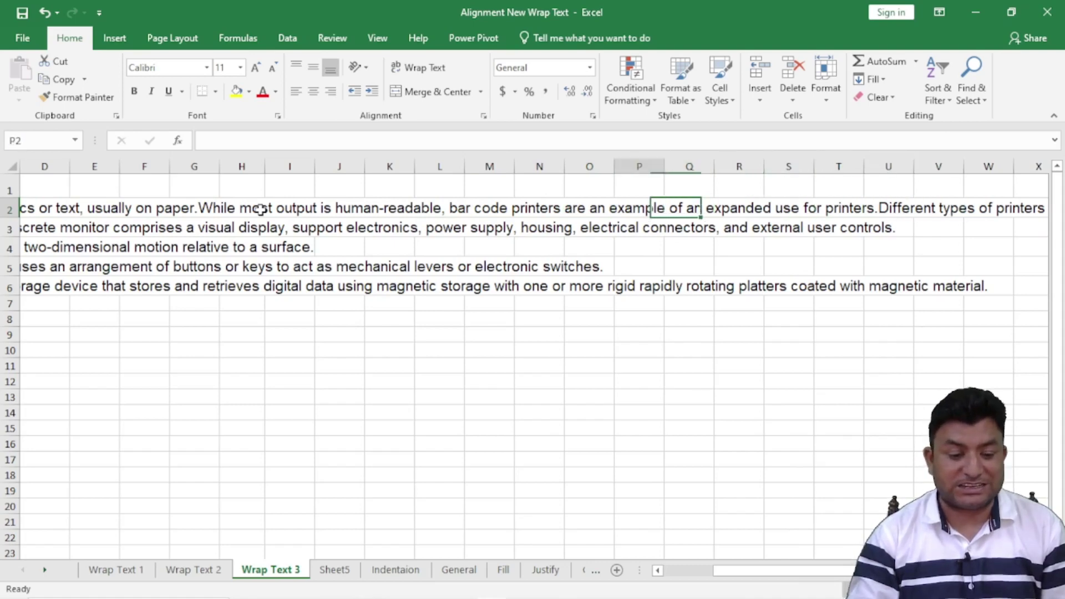
# - Apply Wrap Text to the item descriptions in C2:C6
pyautogui.moveTo(111, 208); pyautogui.dragTo(128, 283)
pyautogui.moveTo(262, 210); pyautogui.dragTo(271, 259)
pyautogui.click(313, 289)
pyautogui.moveTo(276, 206); pyautogui.dragTo(287, 287)
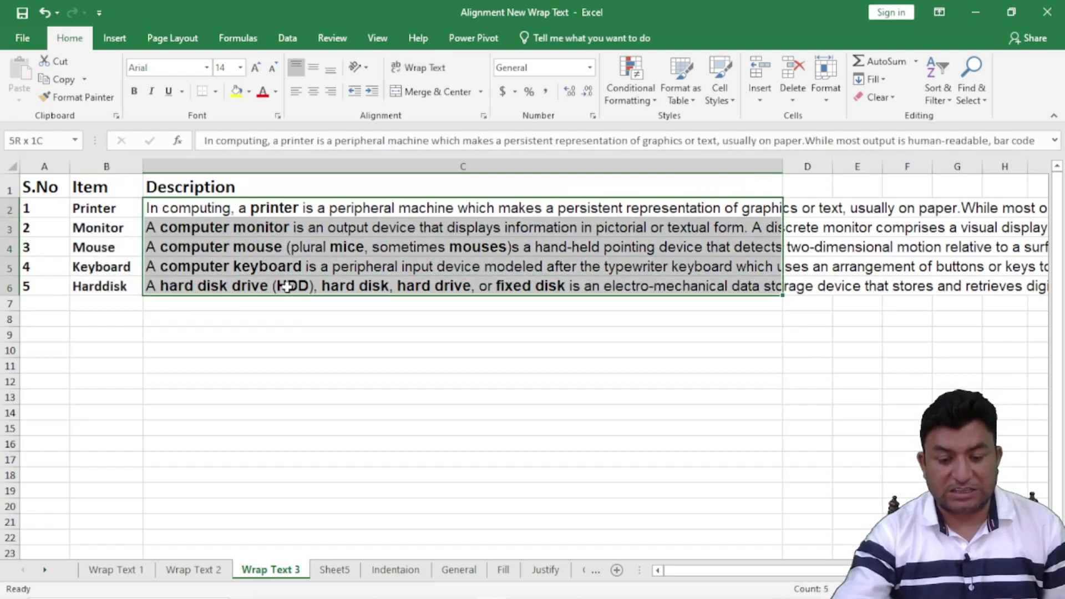
pyautogui.click(419, 67)
pyautogui.click(404, 352)
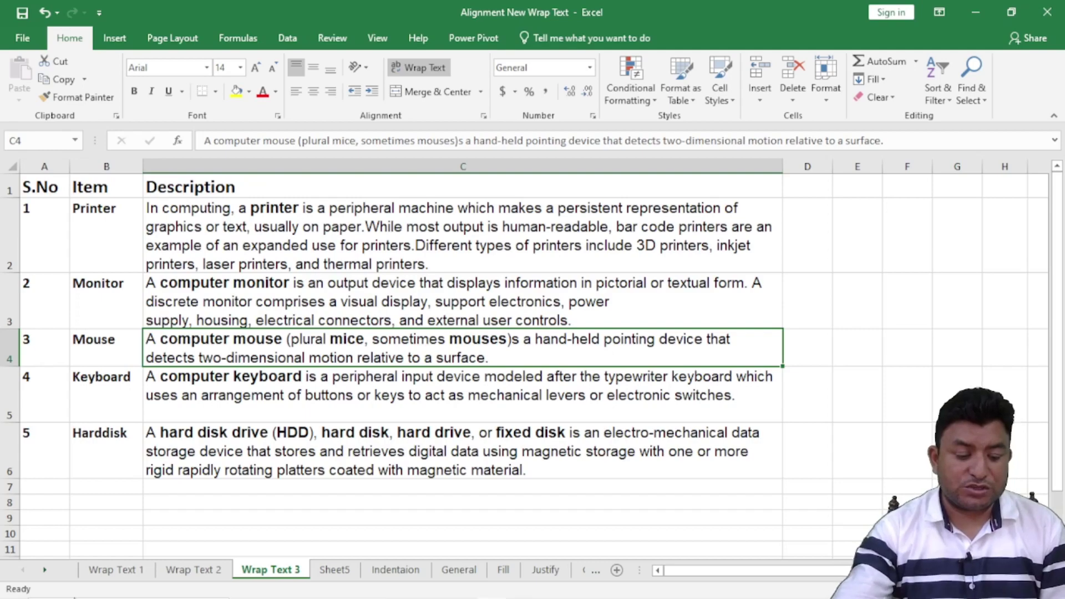
# - Return to the Wrap Text 2 sheet and replace wrapping with Shrink to fit for the headers in A1:F1
pyautogui.click(116, 570)
pyautogui.click(194, 570)
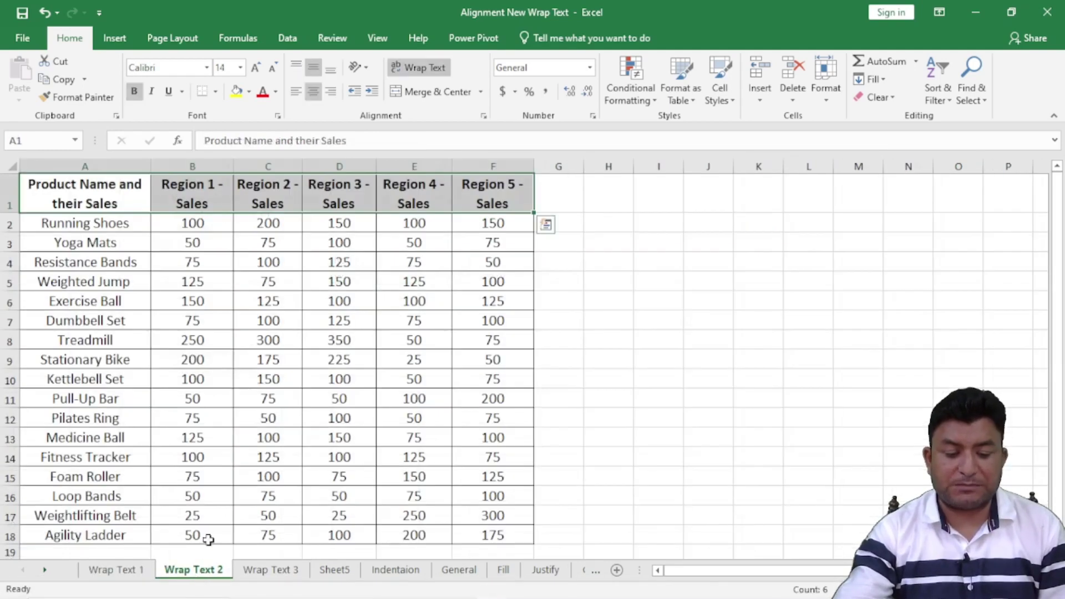
pyautogui.click(419, 67)
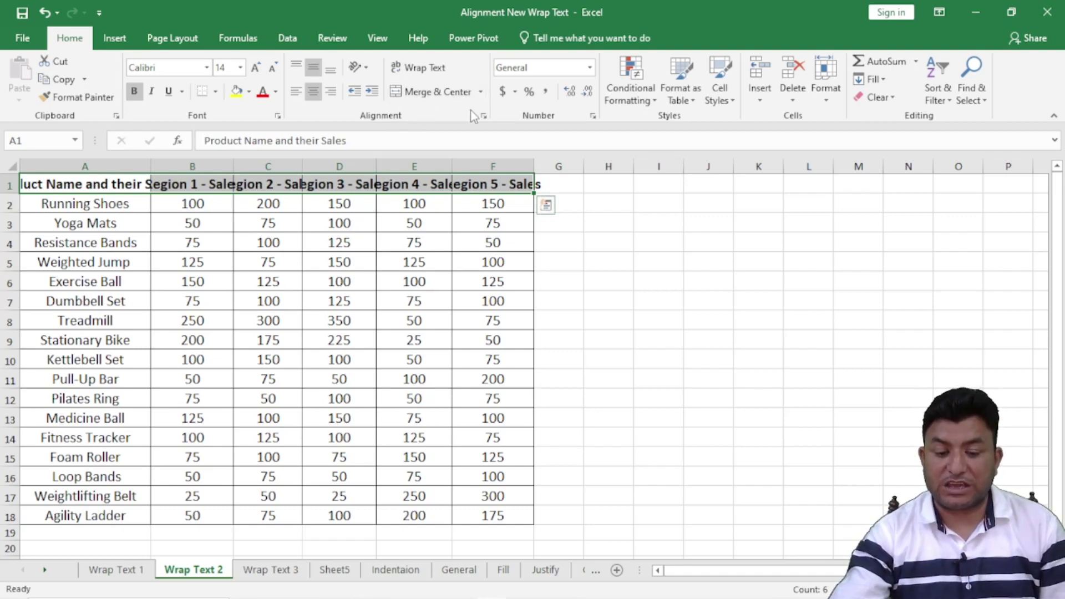
pyautogui.click(483, 118)
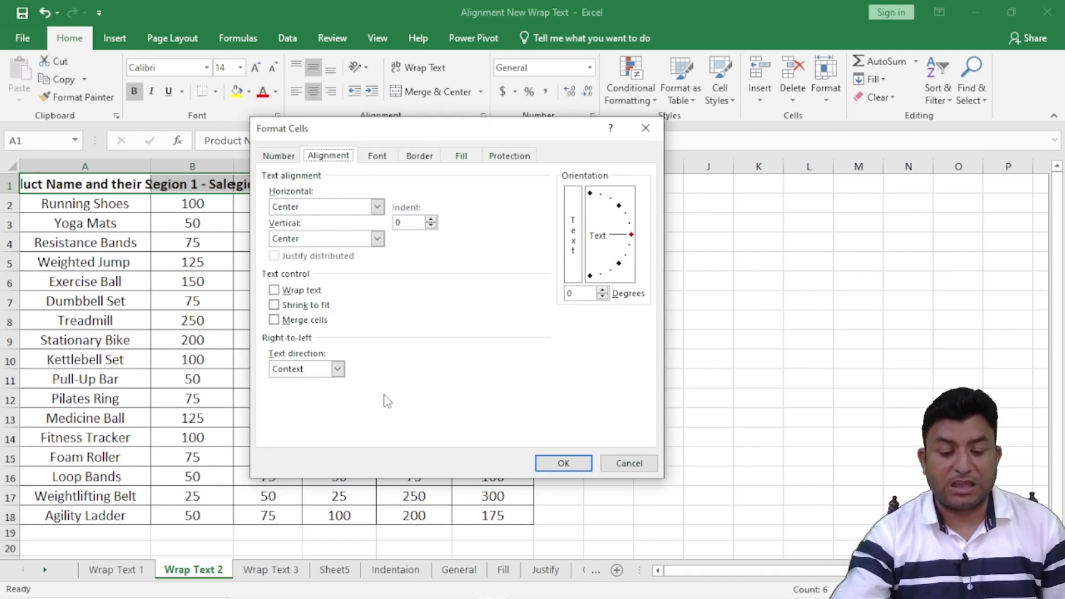
pyautogui.click(274, 305)
pyautogui.click(562, 463)
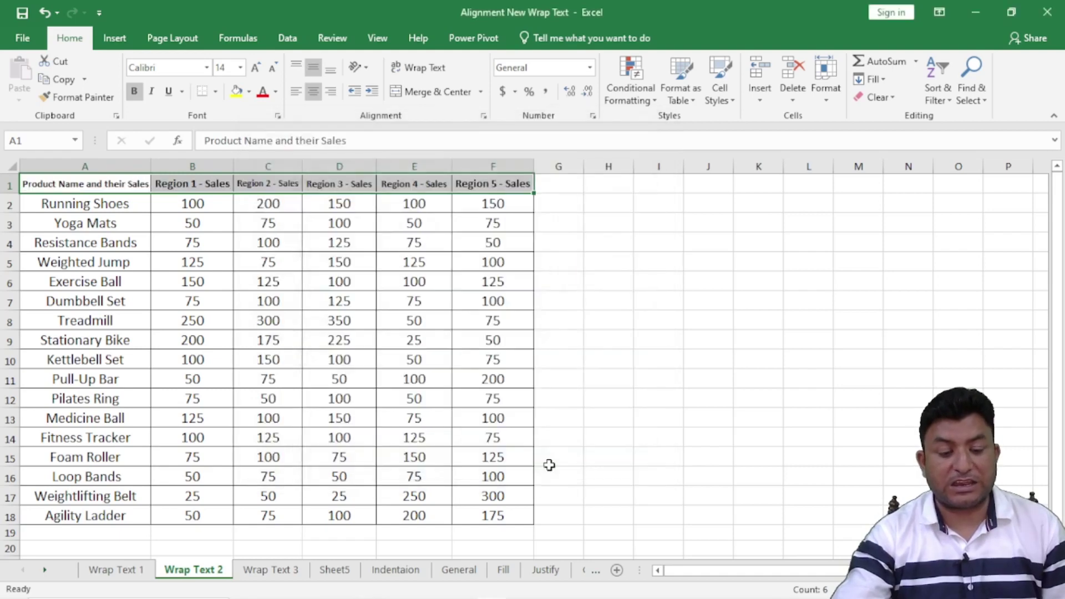
pyautogui.click(353, 416)
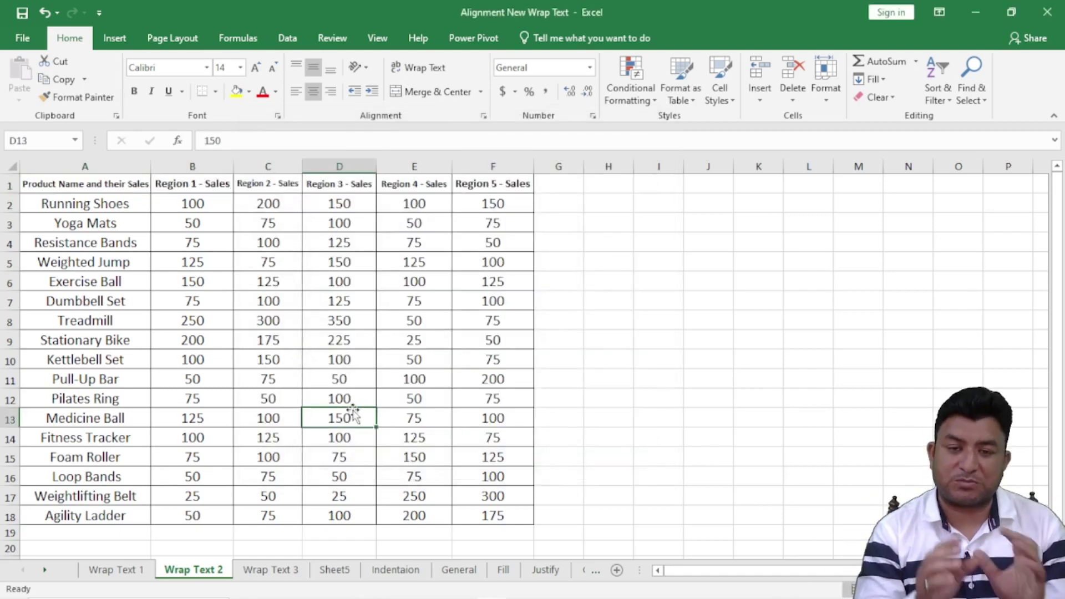
# - Widen column C until its header shows at full size, and narrow column D to shrink its header strongly
pyautogui.moveTo(302, 166); pyautogui.dragTo(382, 167)
pyautogui.doubleClick(382, 167)
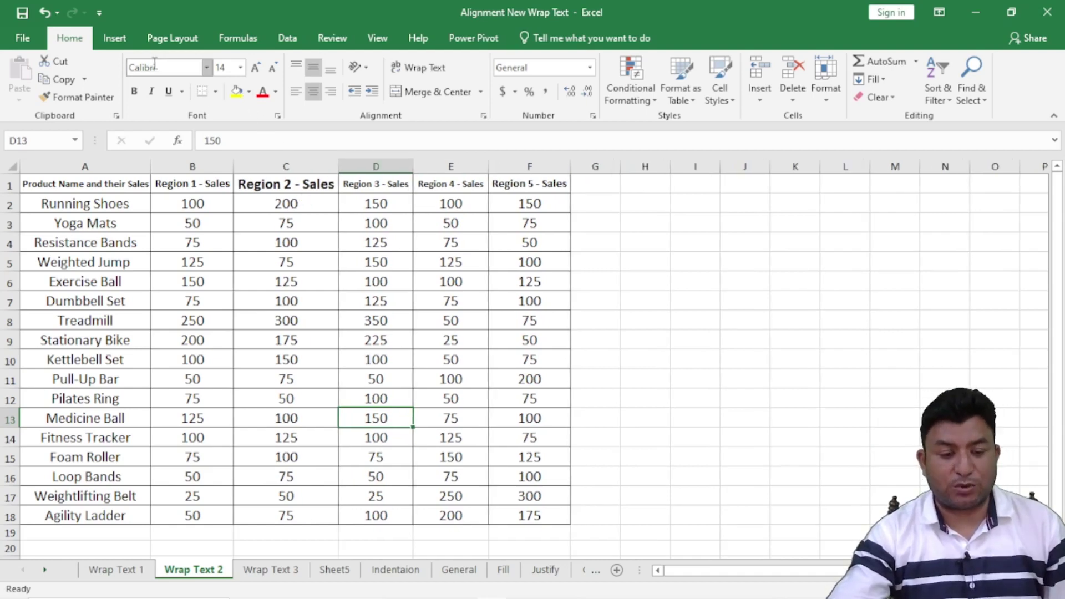
pyautogui.click(367, 176)
pyautogui.moveTo(413, 165); pyautogui.dragTo(387, 162)
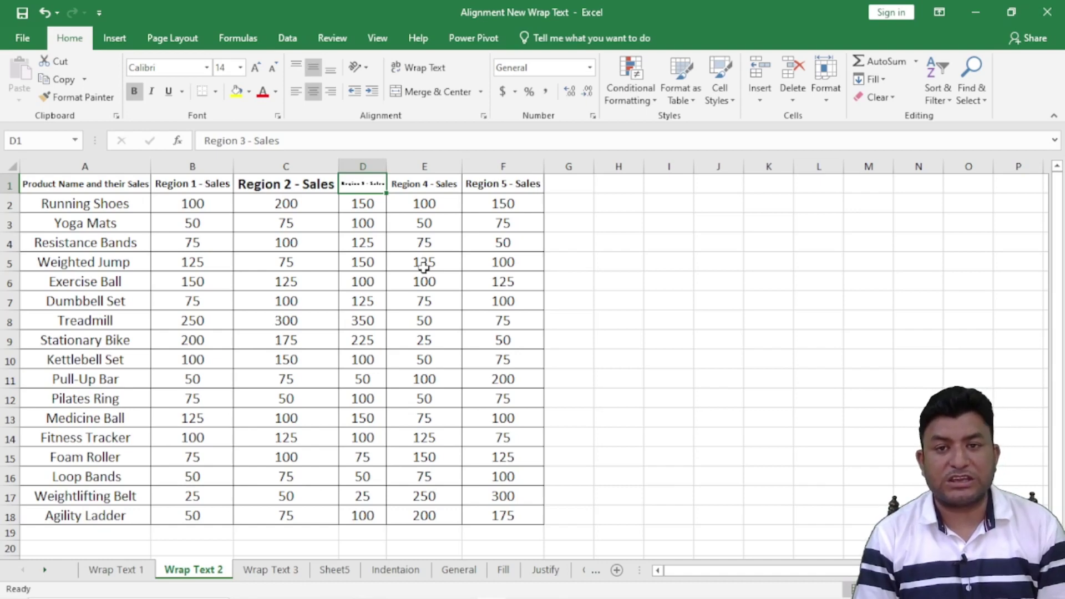
# - Compare the headers in C1 and D1, and widen column D until the Region 3 header is readable
pyautogui.click(269, 182)
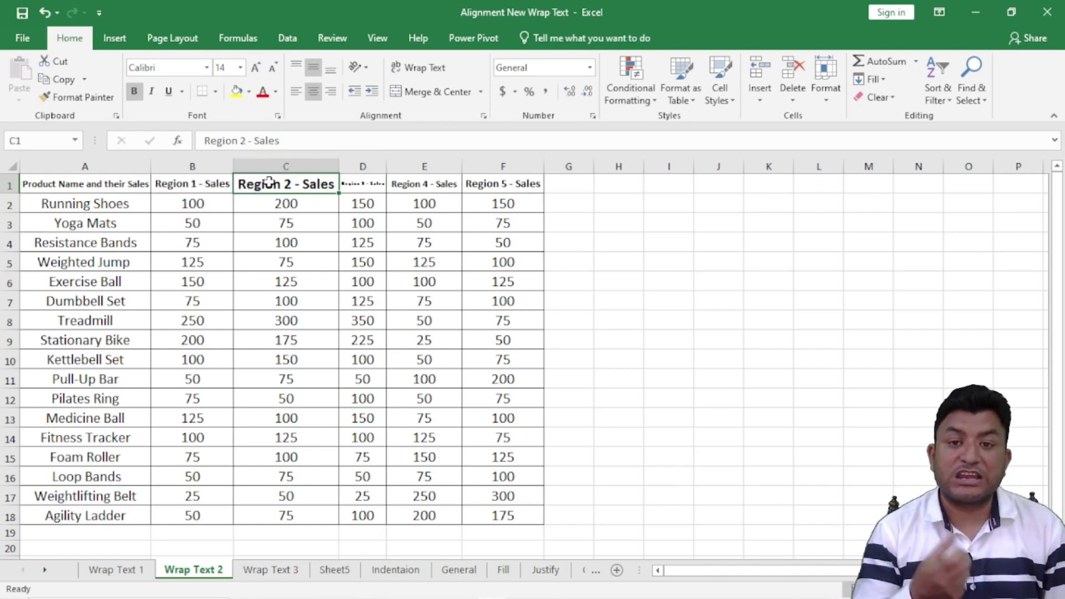
pyautogui.click(363, 187)
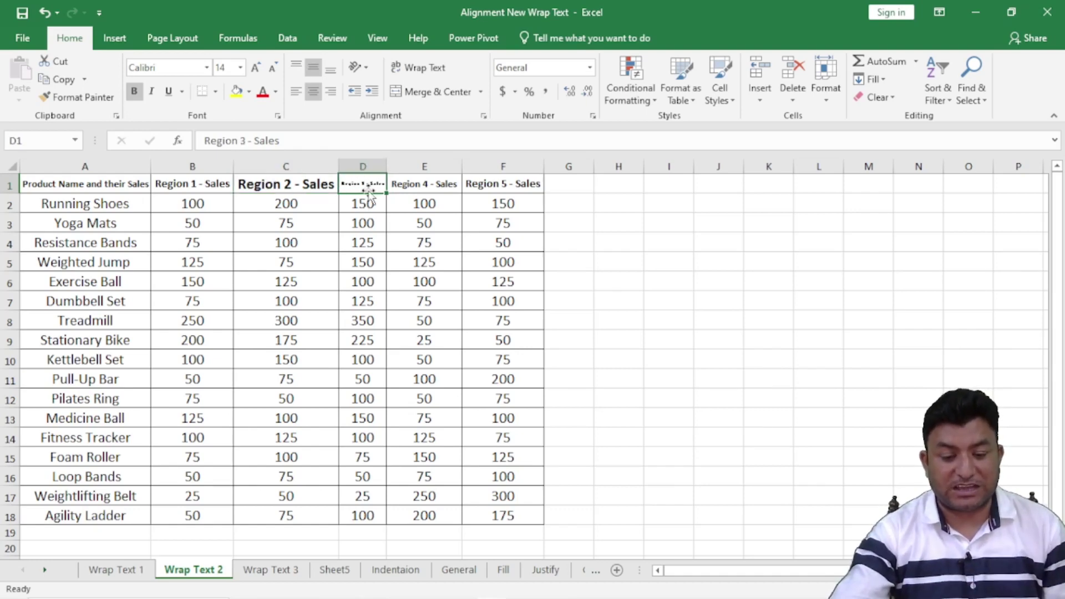
pyautogui.moveTo(390, 167); pyautogui.dragTo(418, 164)
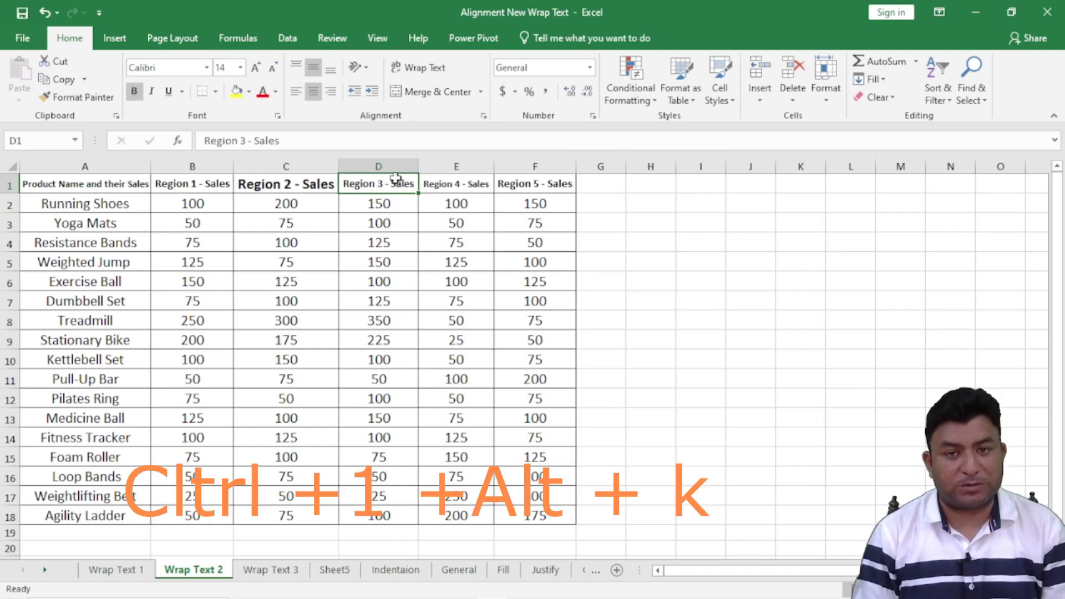
# - Confirm the Format Cells alignment settings for C1 with Shrink to fit enabled
pyautogui.click(286, 180)
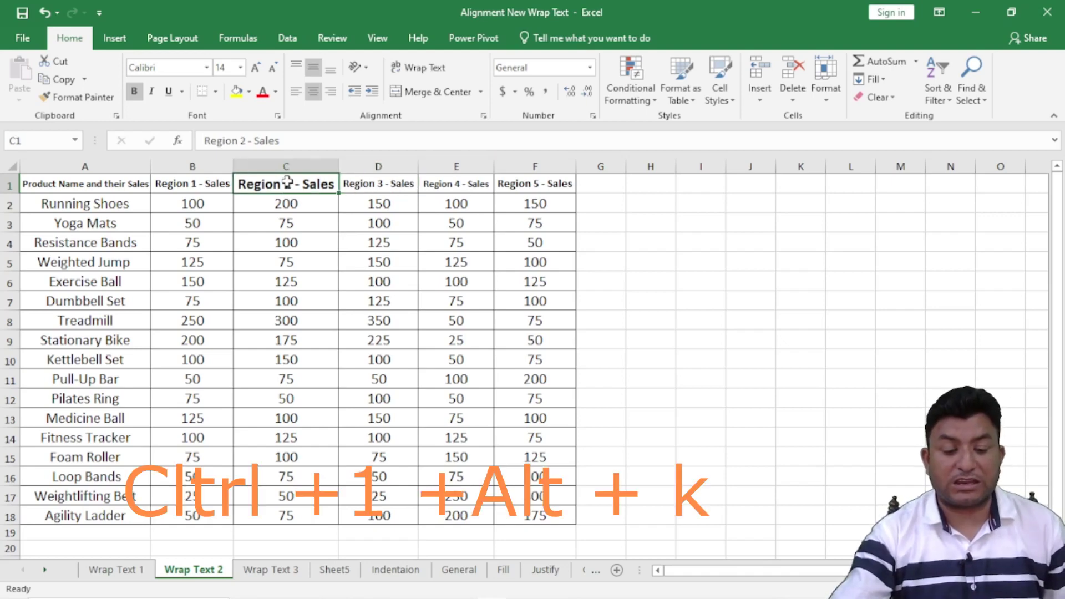
pyautogui.hotkey('ctrl', '1')
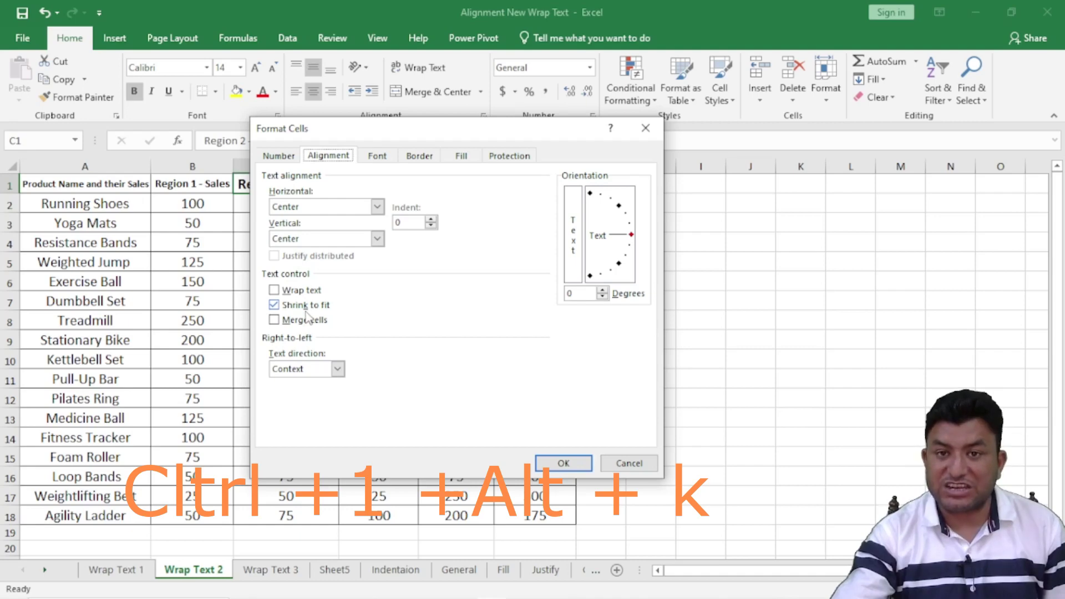
pyautogui.hotkey('alt', 'k')
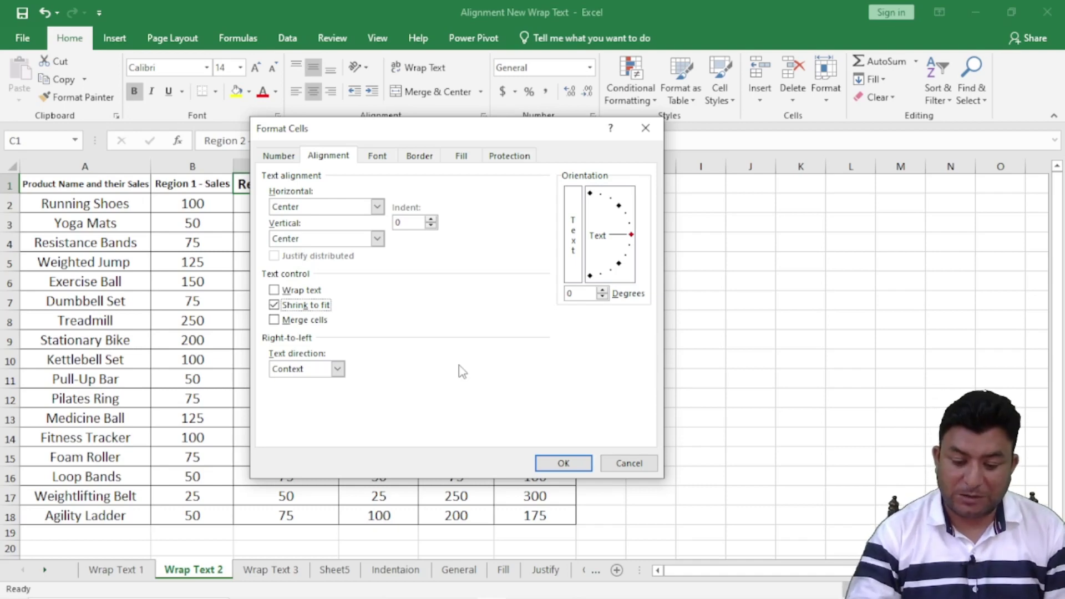
pyautogui.press('Return')
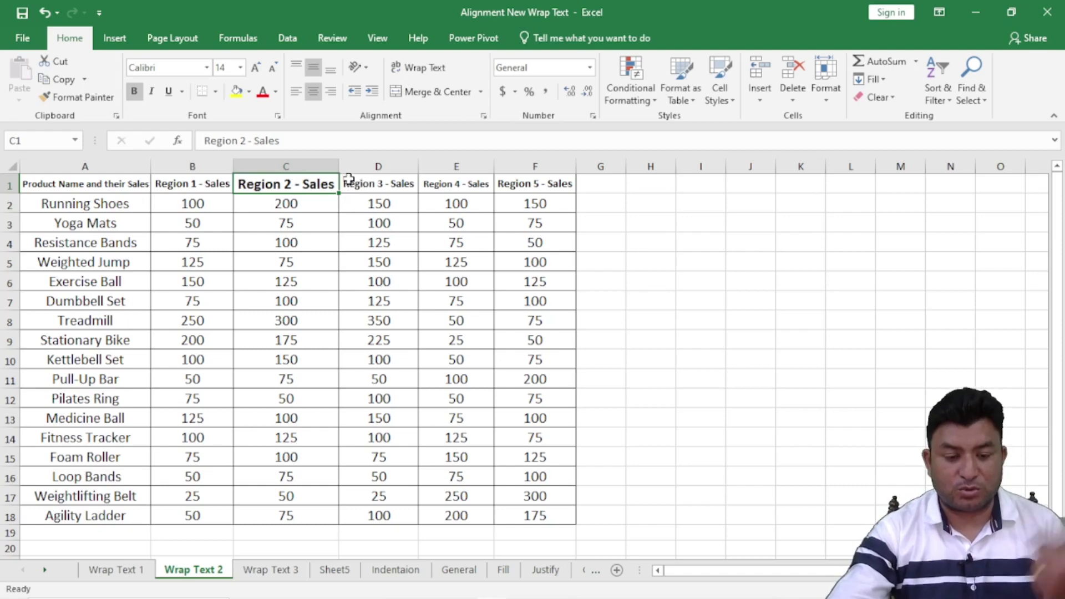
# - Narrow column C so the Region 2 header in C1 shrinks to fit the column
pyautogui.click(309, 265)
pyautogui.click(295, 185)
pyautogui.moveTo(339, 167); pyautogui.dragTo(308, 167)
pyautogui.doubleClick(312, 167)
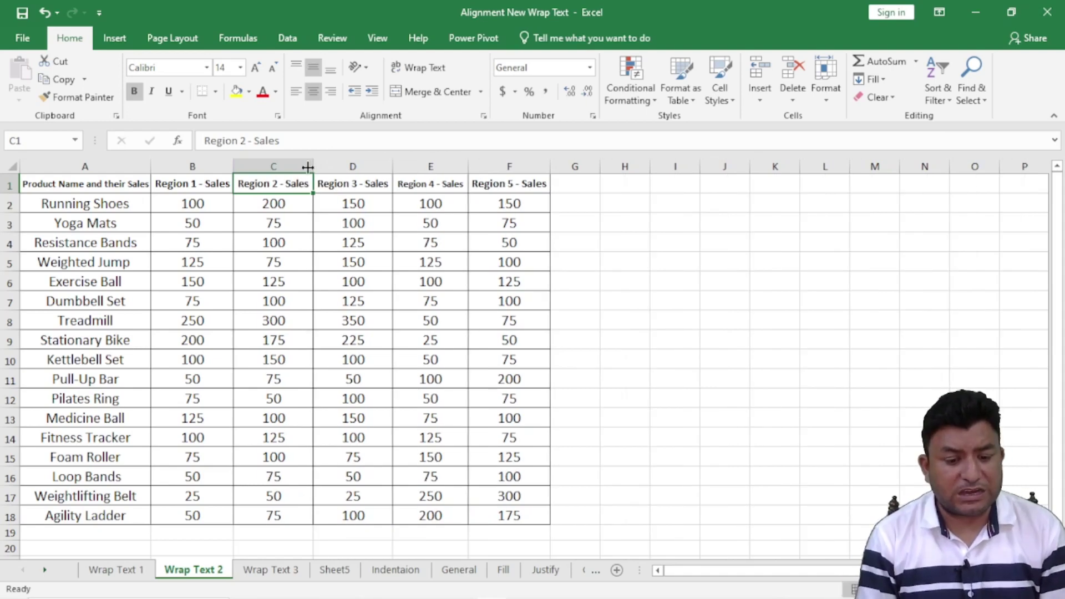